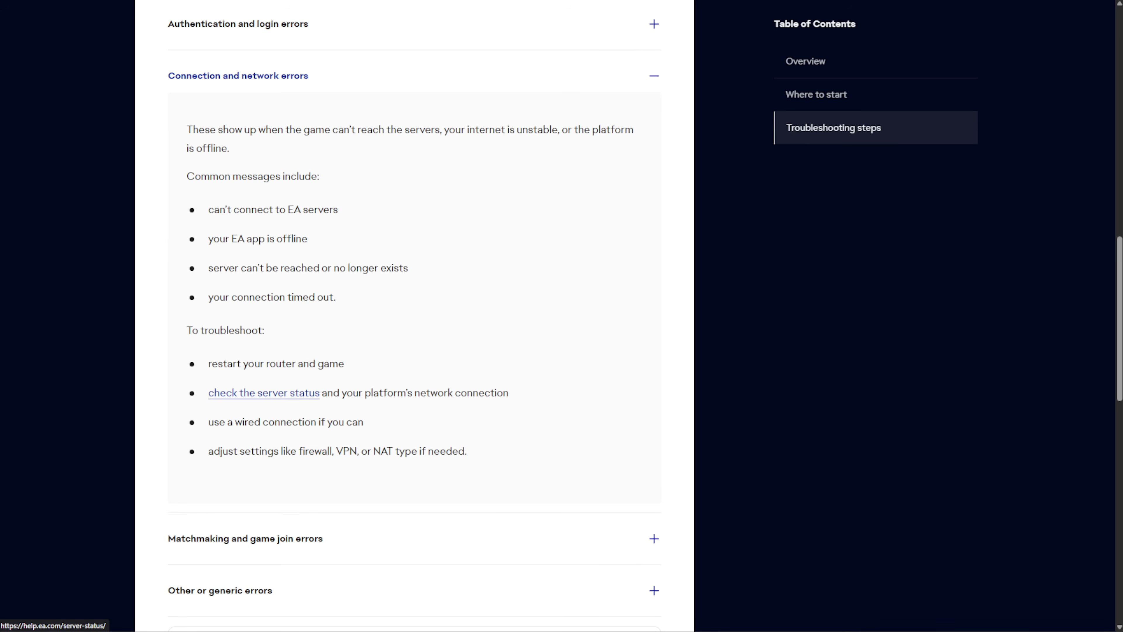
# Open the EA server status page and confirm Battlefield™ 6 is Online, closing the wait-times notice
pyautogui.click(281, 395)
pyautogui.scroll(-5, 708, 137)
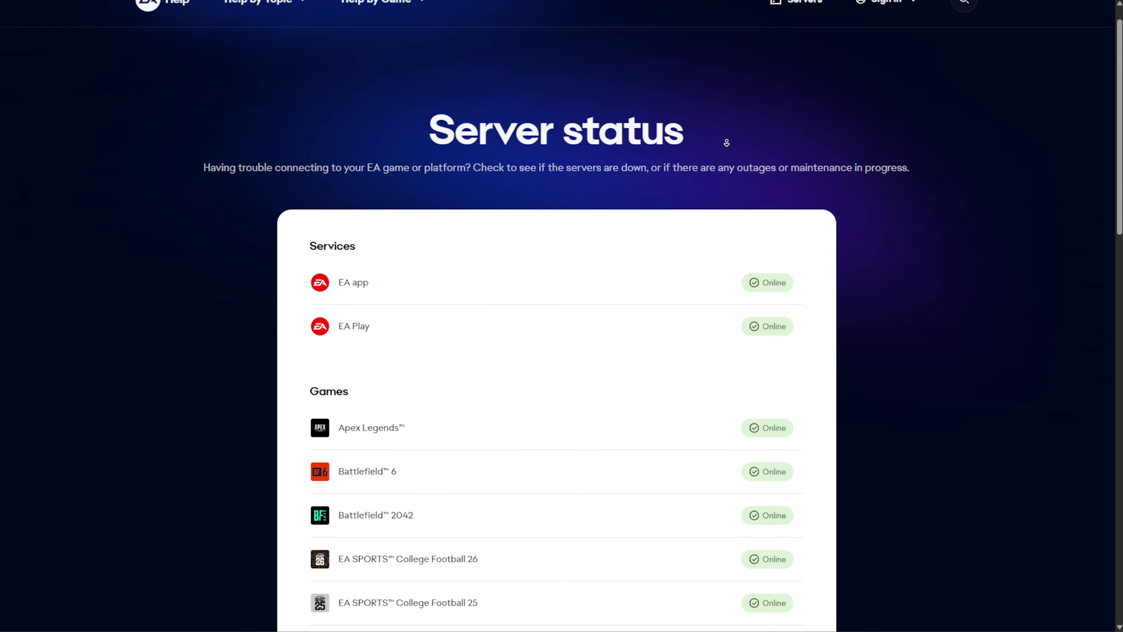
pyautogui.tripleClick(436, 293)
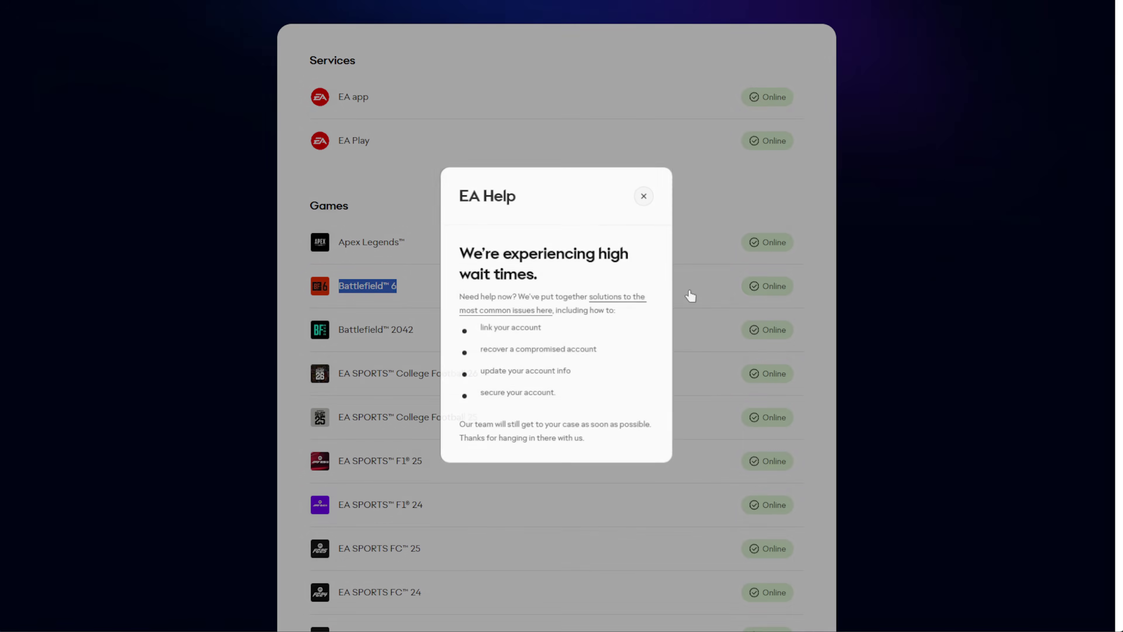
pyautogui.click(773, 291)
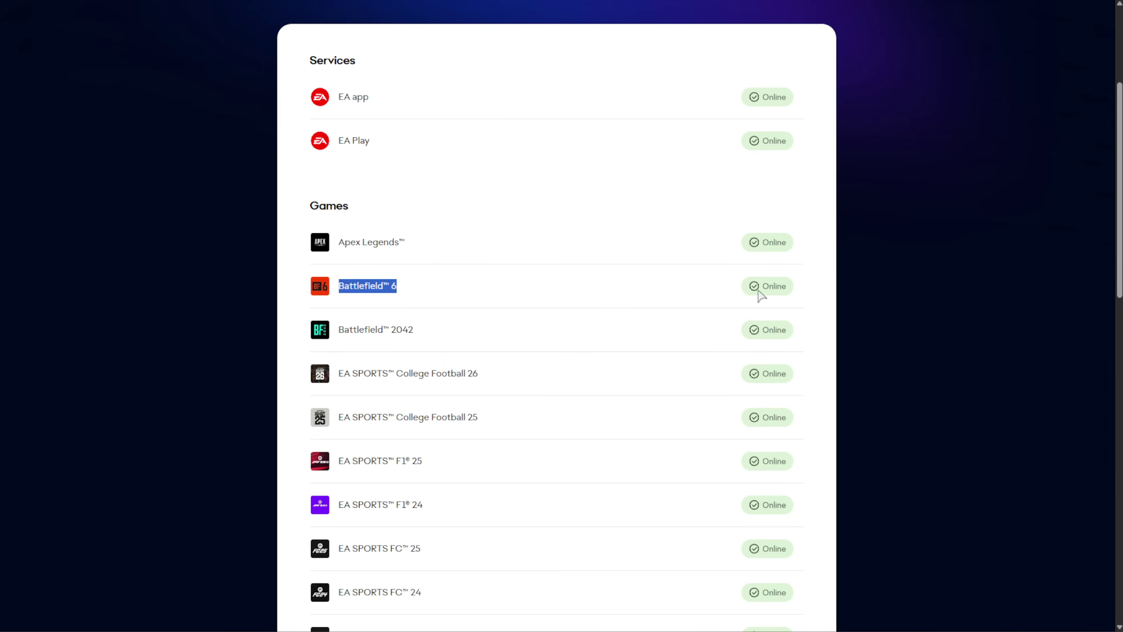
pyautogui.click(681, 295)
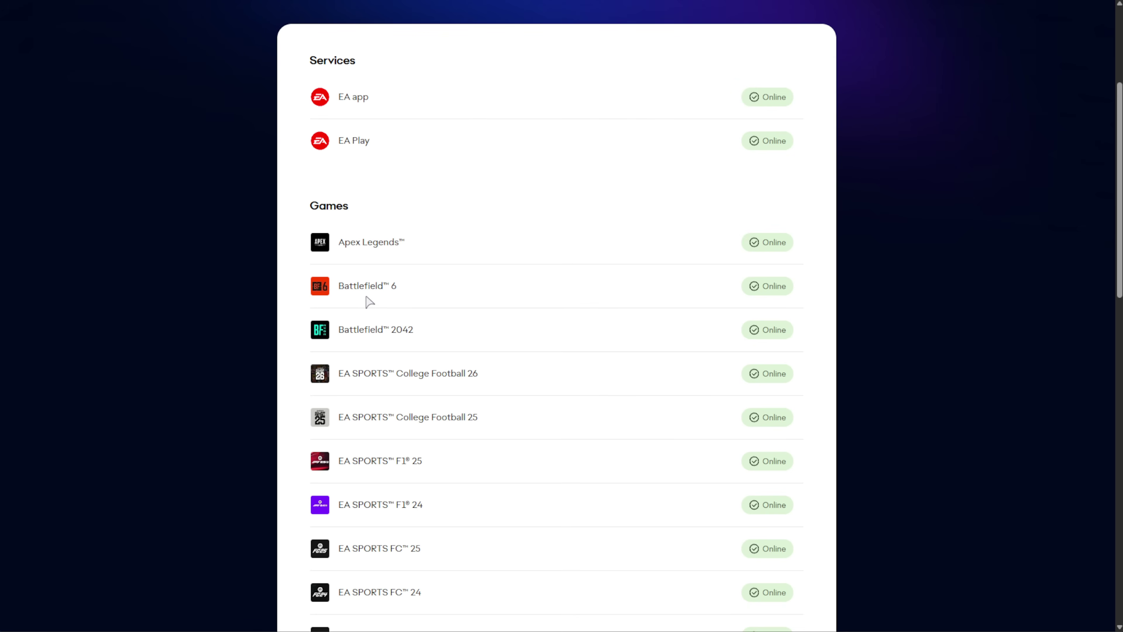
# Highlight Battlefield 6's Online status, then the restart, wired-connection and firewall/VPN/NAT tips, ending on 'firewall'
pyautogui.moveTo(796, 288); pyautogui.dragTo(741, 288)
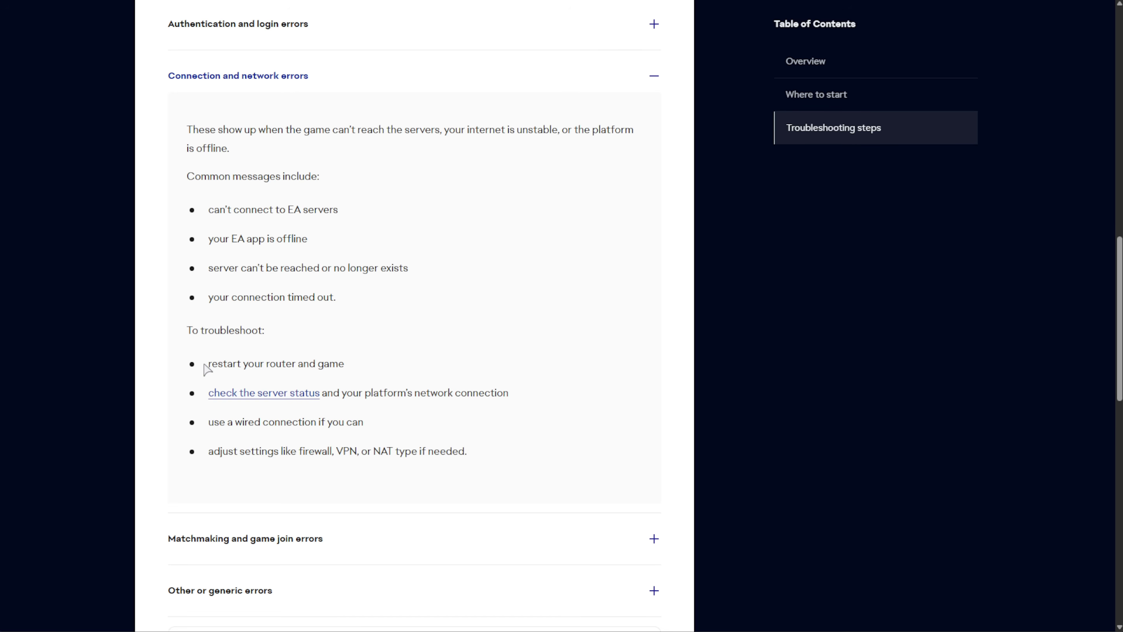
pyautogui.moveTo(206, 363); pyautogui.dragTo(359, 372)
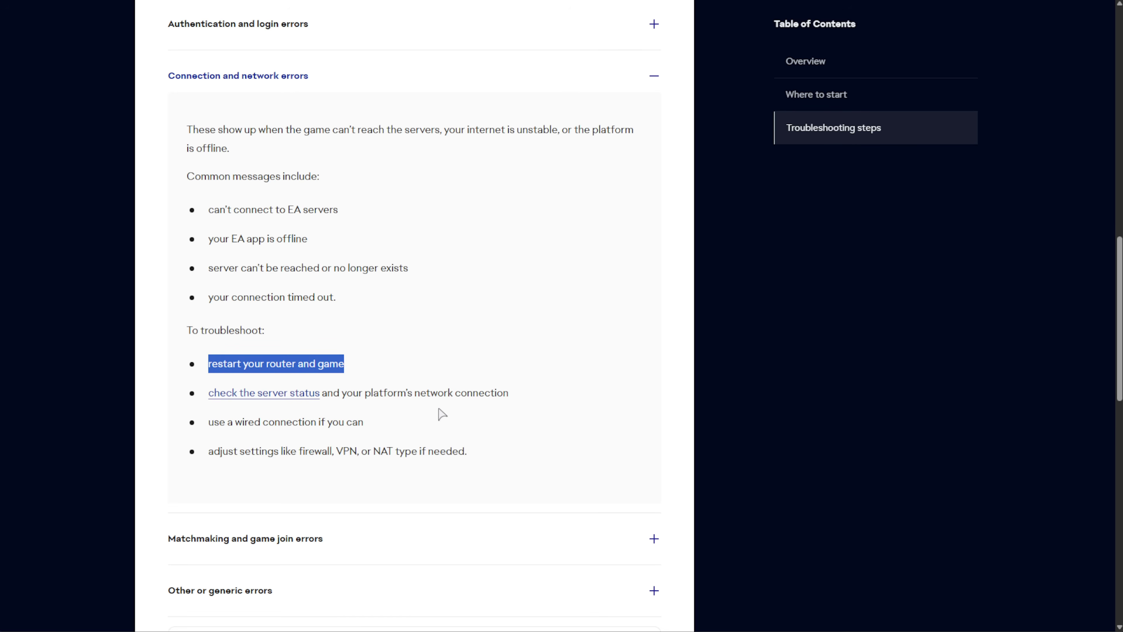
pyautogui.moveTo(365, 423); pyautogui.dragTo(207, 422)
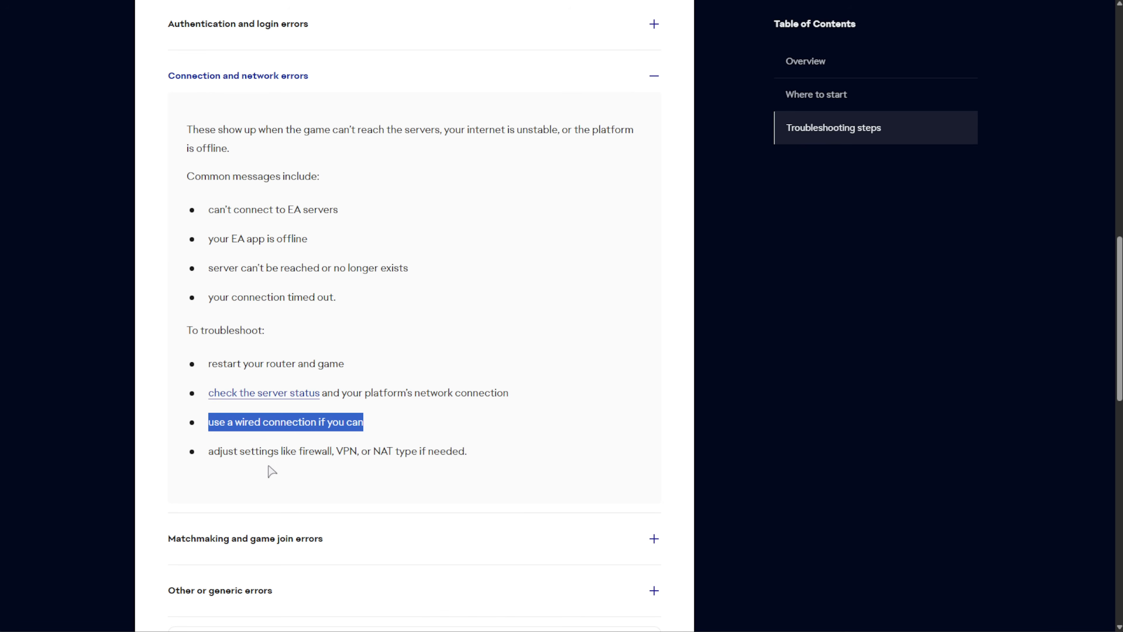
pyautogui.moveTo(210, 454); pyautogui.dragTo(459, 455)
pyautogui.click(460, 502)
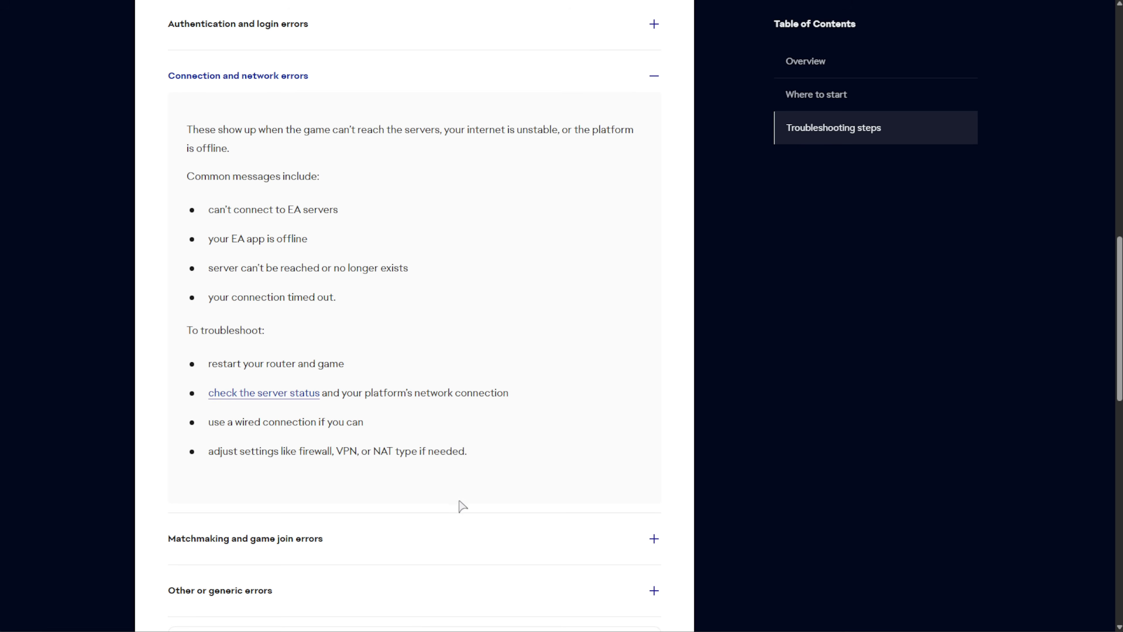
pyautogui.doubleClick(346, 451)
# Open 'Allow an app through Windows Firewall', unlock it with Change settings, and jump to the E entries
pyautogui.press('super')
pyautogui.write('firewall')
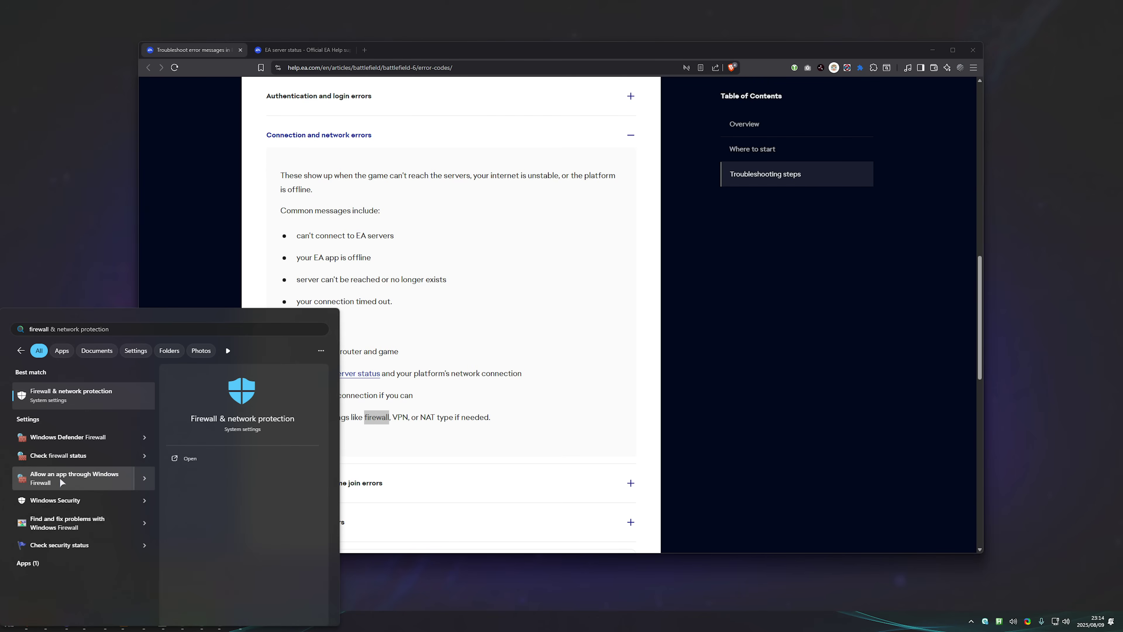
pyautogui.click(69, 482)
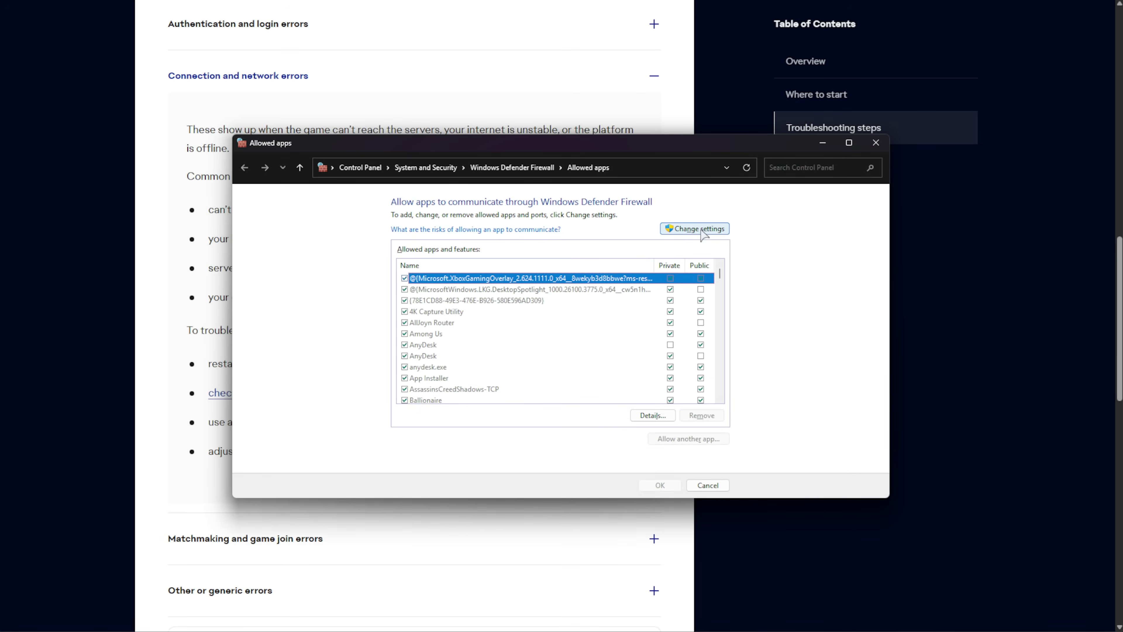
pyautogui.click(665, 207)
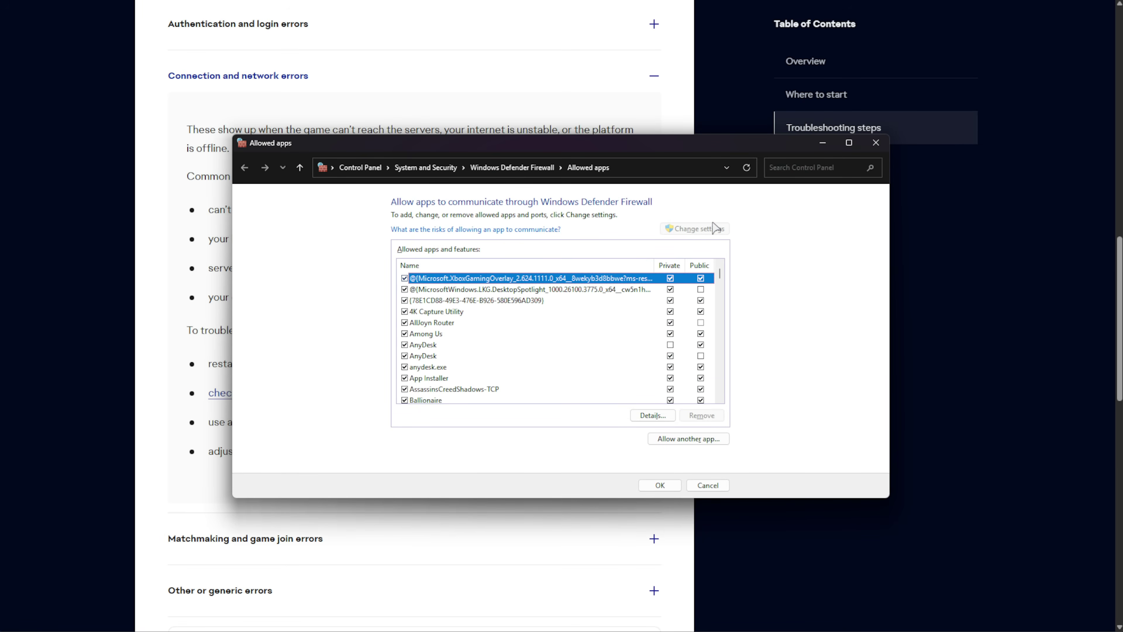
pyautogui.click(514, 334)
pyautogui.press('e')
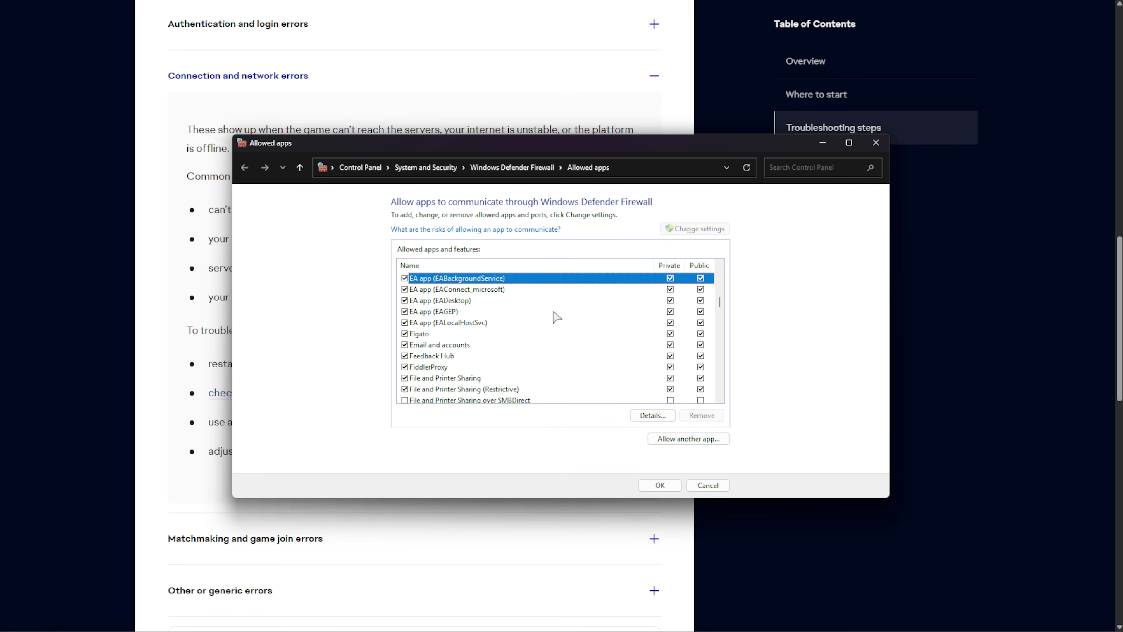
# Start adding an app via Browse, then open the EA app shortcut's file location from Start search
pyautogui.click(699, 439)
pyautogui.click(655, 383)
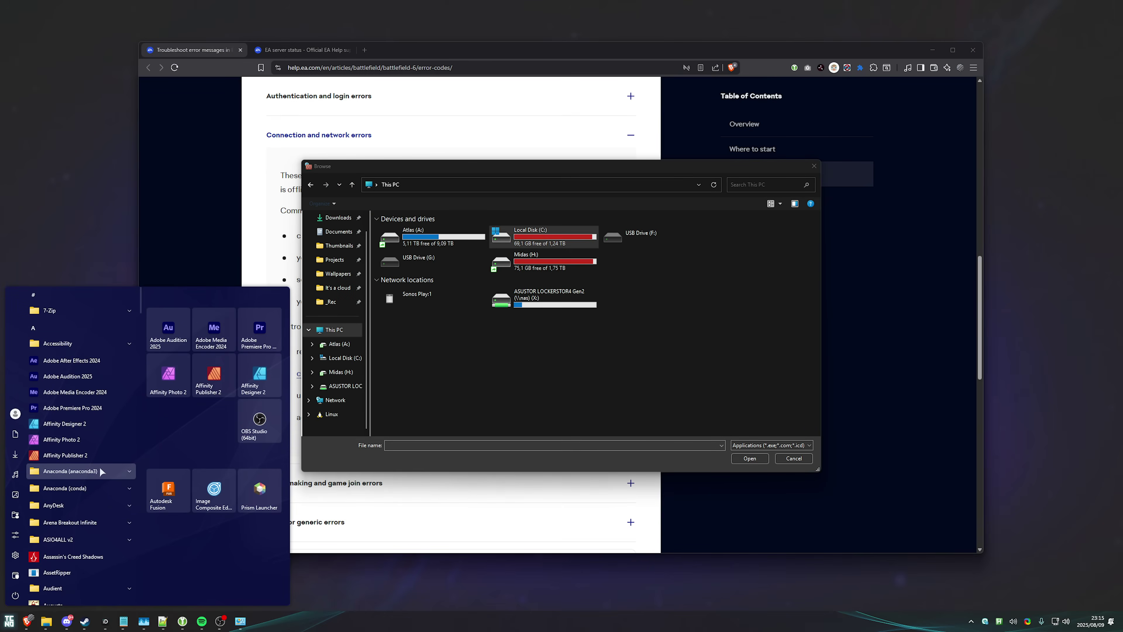
pyautogui.write('ea')
pyautogui.rightClick(108, 394)
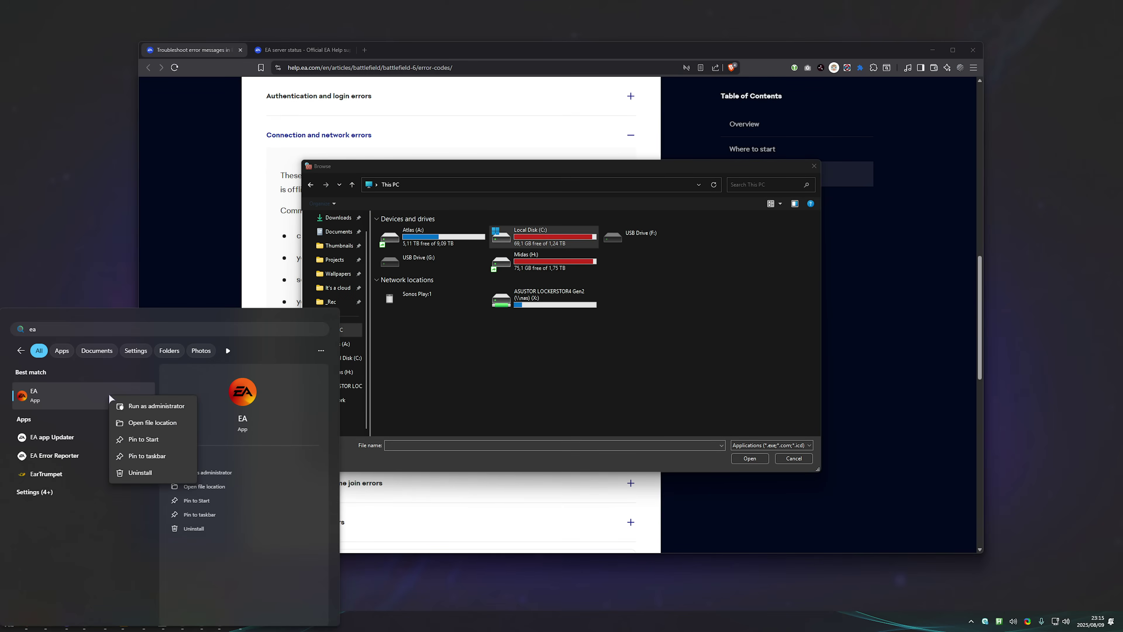
pyautogui.click(165, 422)
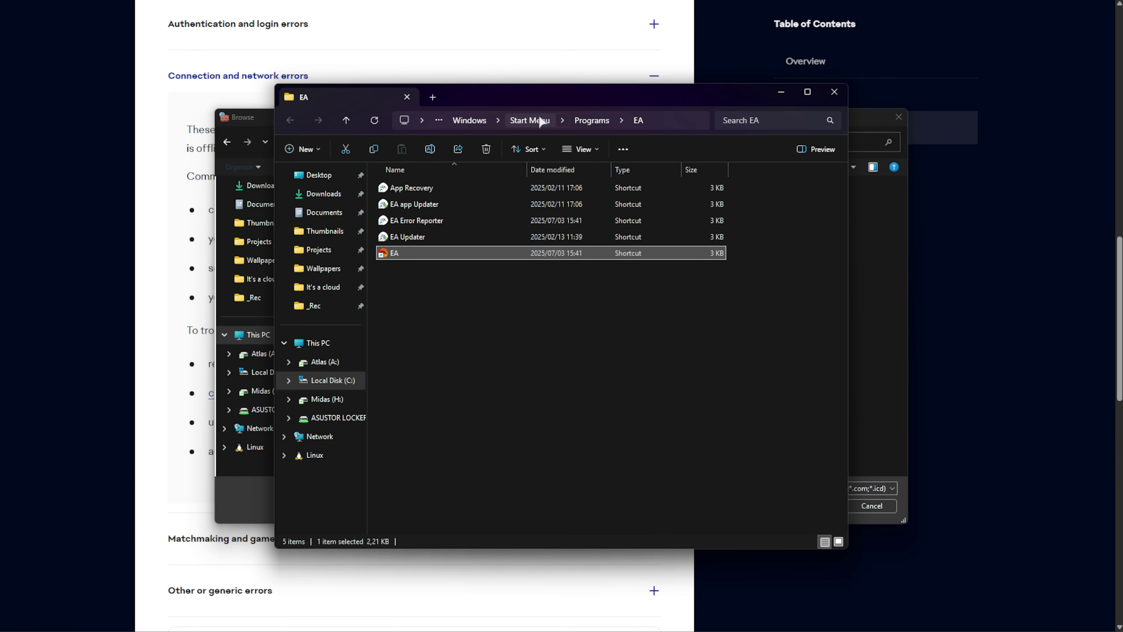
# Go to the EA Desktop install folder the shortcut targets and copy its address
pyautogui.rightClick(454, 253)
pyautogui.click(528, 378)
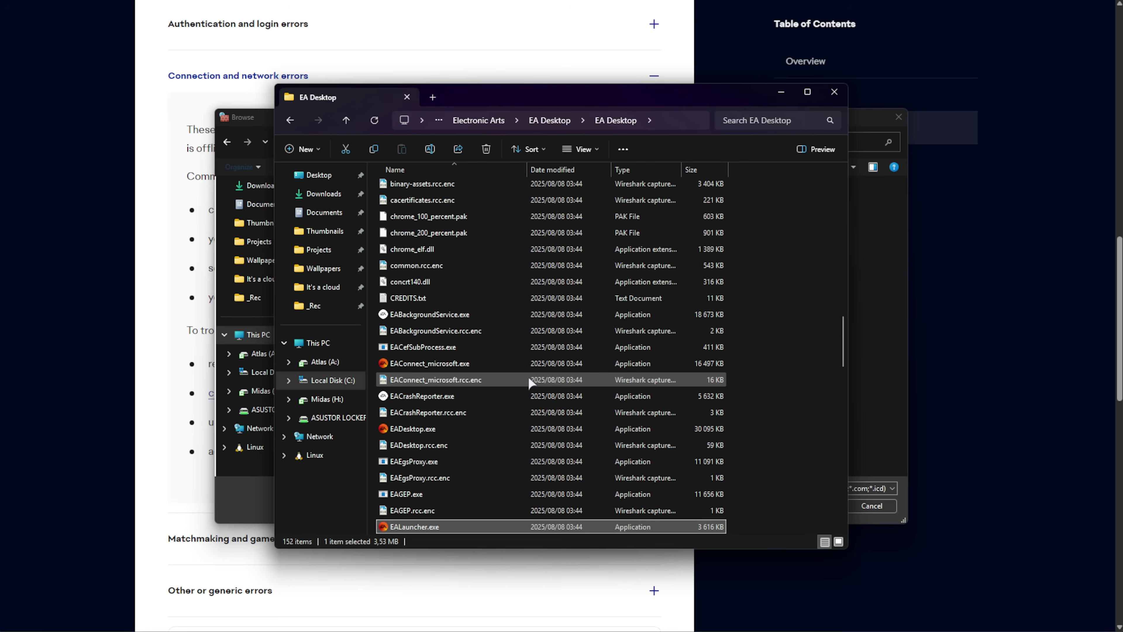
pyautogui.rightClick(674, 121)
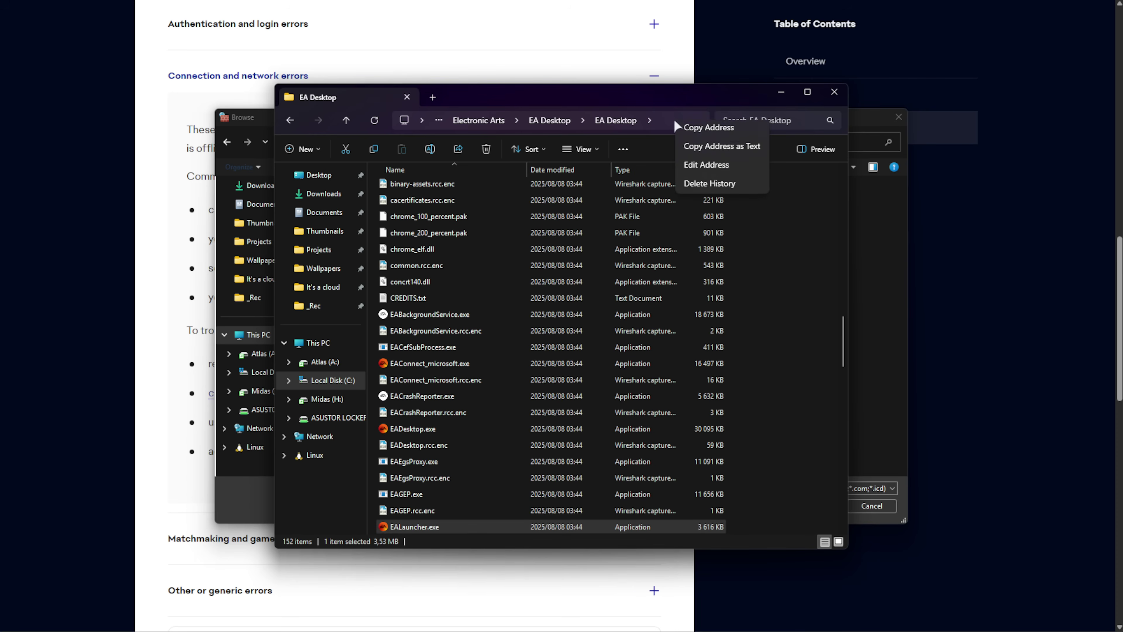
pyautogui.click(704, 133)
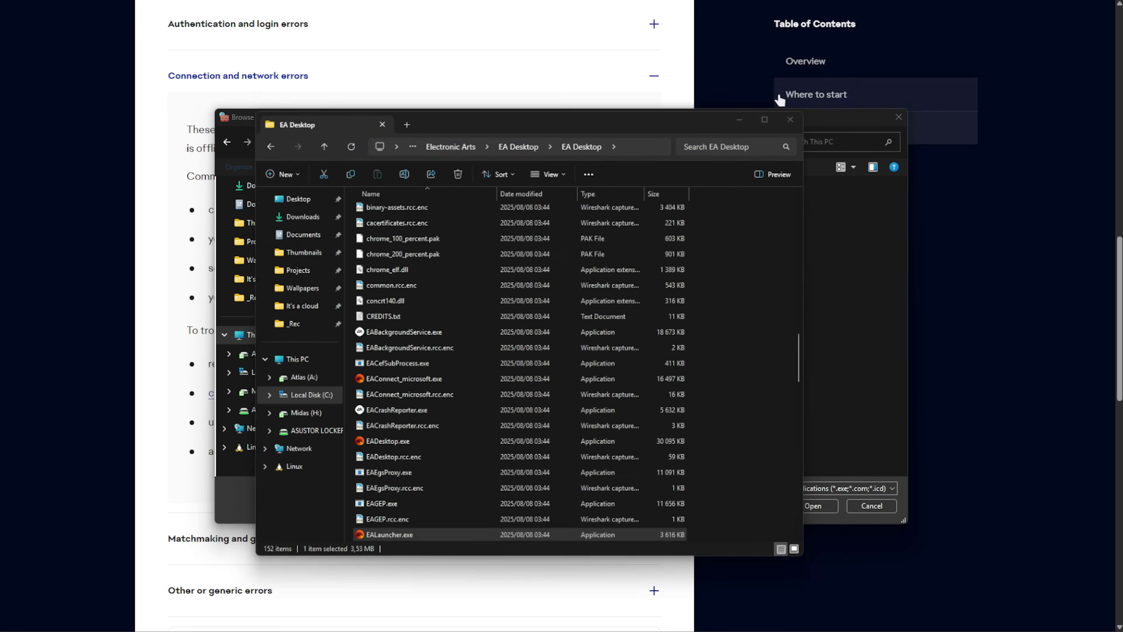
# Close the Explorer window and point the Browse dialog at the pasted EA Desktop folder path
pyautogui.hotkey('alt', 'F4')
pyautogui.moveTo(752, 115); pyautogui.dragTo(747, 123)
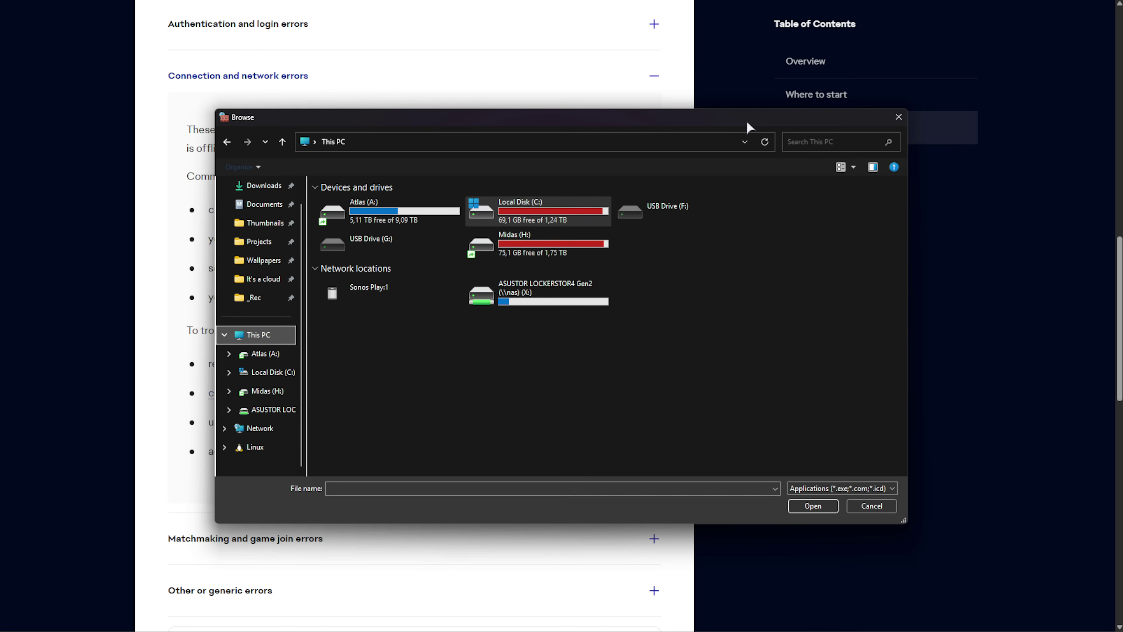
pyautogui.click(893, 123)
pyautogui.click(646, 381)
pyautogui.click(543, 142)
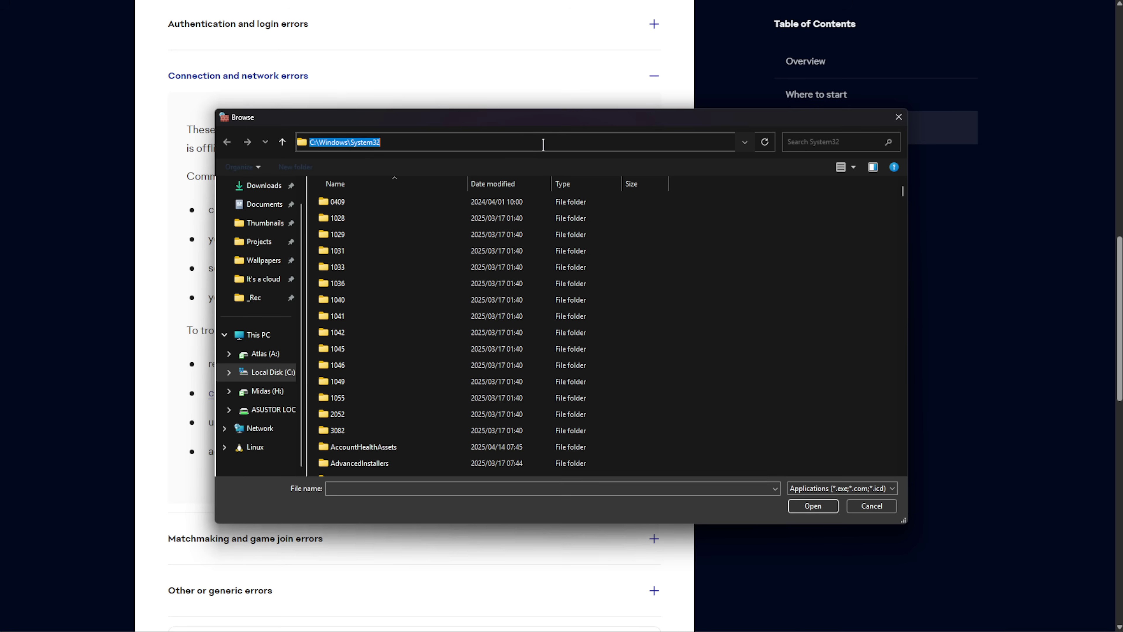
pyautogui.hotkey('ctrl', 'v')
pyautogui.press('Return')
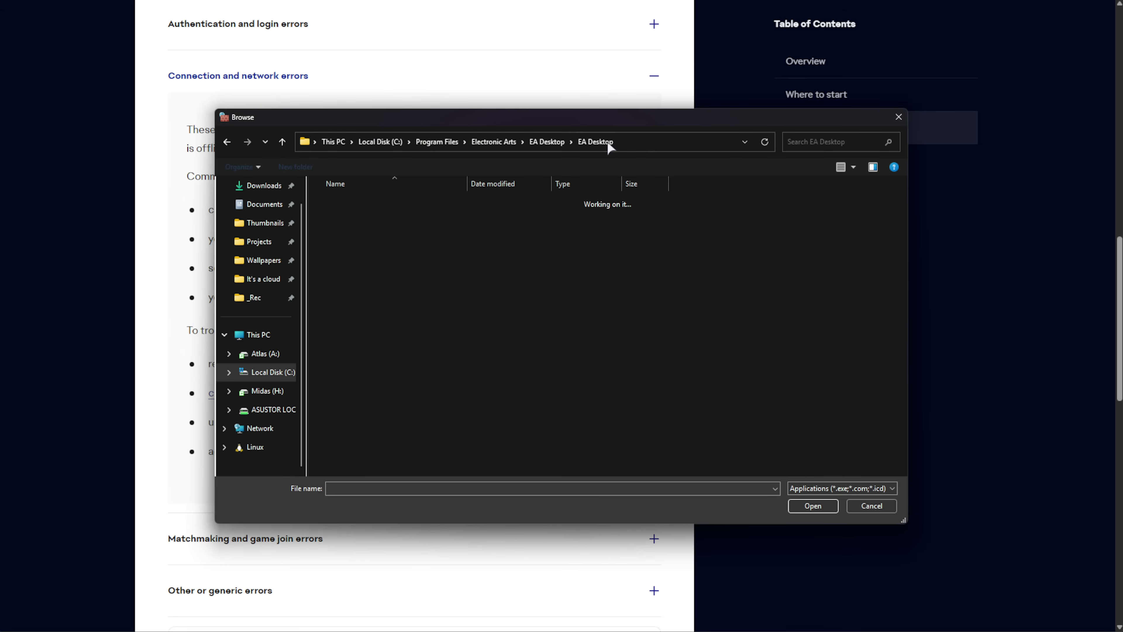
# Add EADesktop.exe to the allowed apps and allow EA on Public networks as well
pyautogui.scroll(-7, 652, 260)
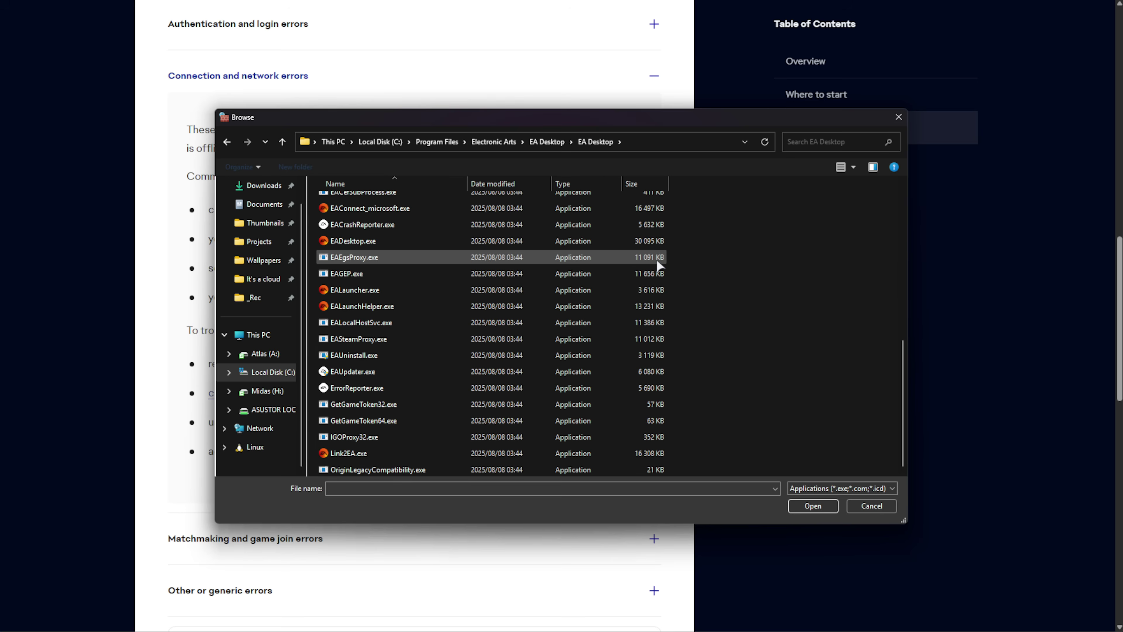
pyautogui.scroll(2, 656, 261)
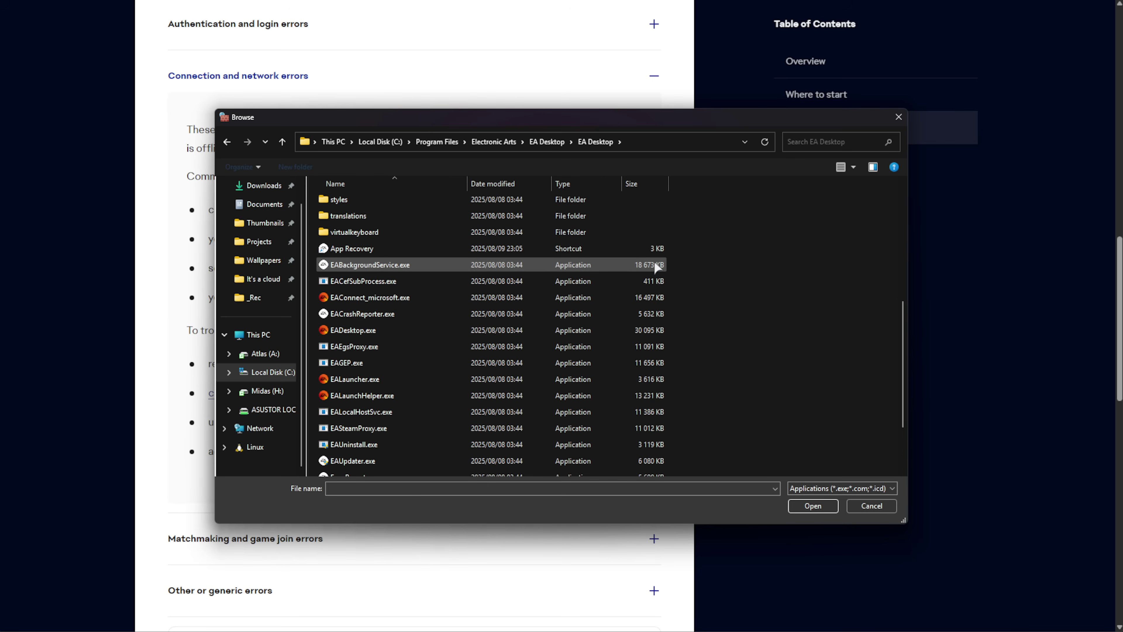
pyautogui.click(406, 330)
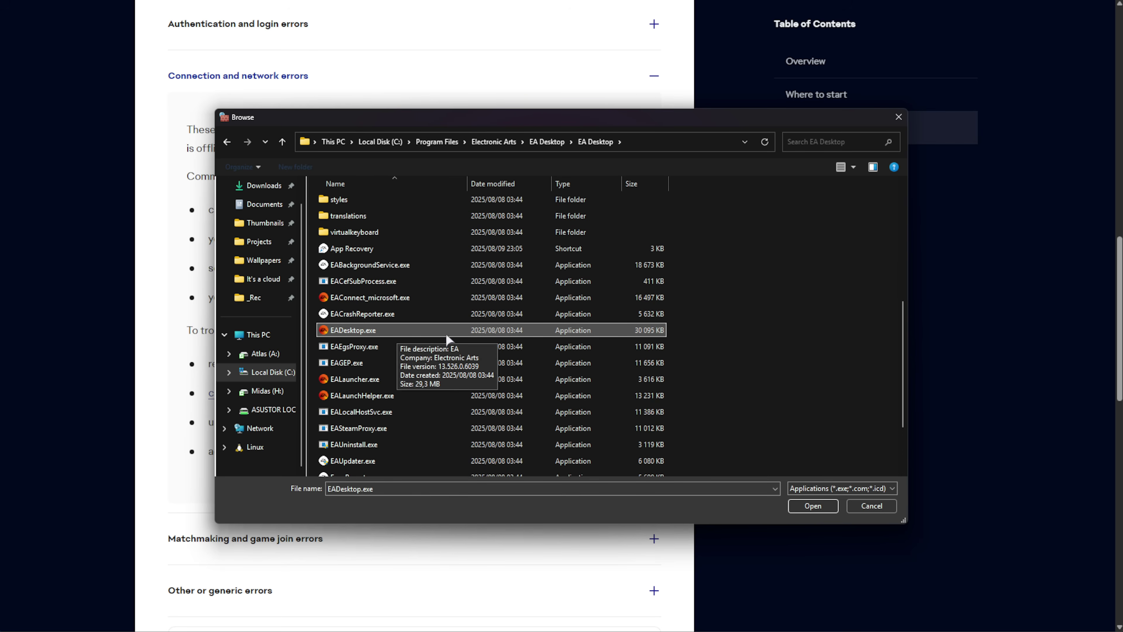
pyautogui.click(813, 505)
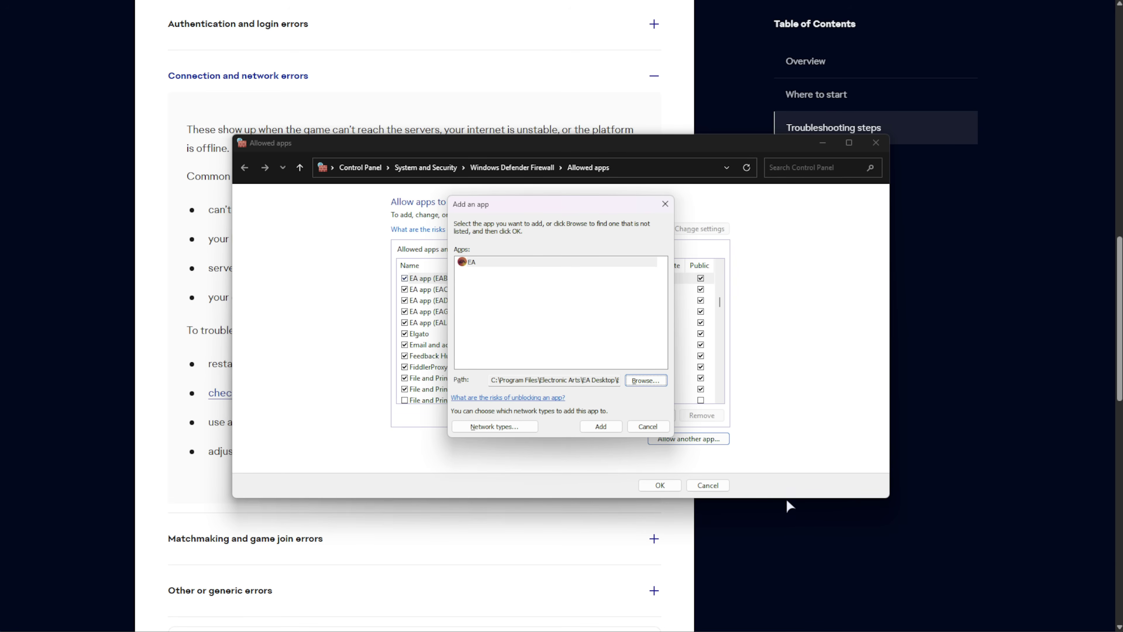
pyautogui.click(610, 428)
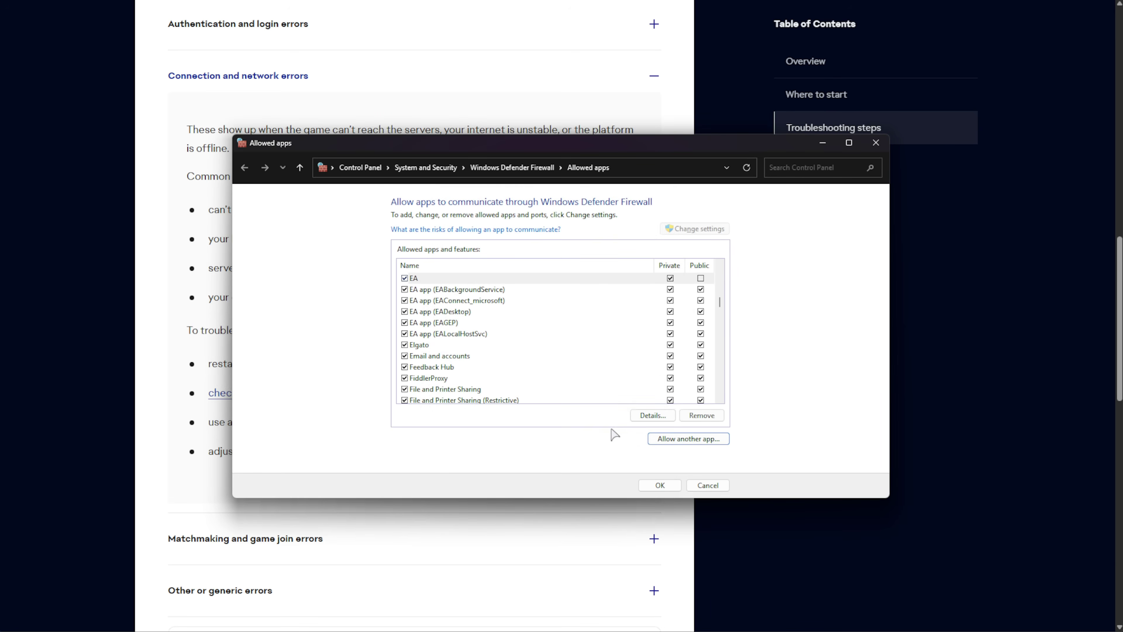
pyautogui.click(434, 280)
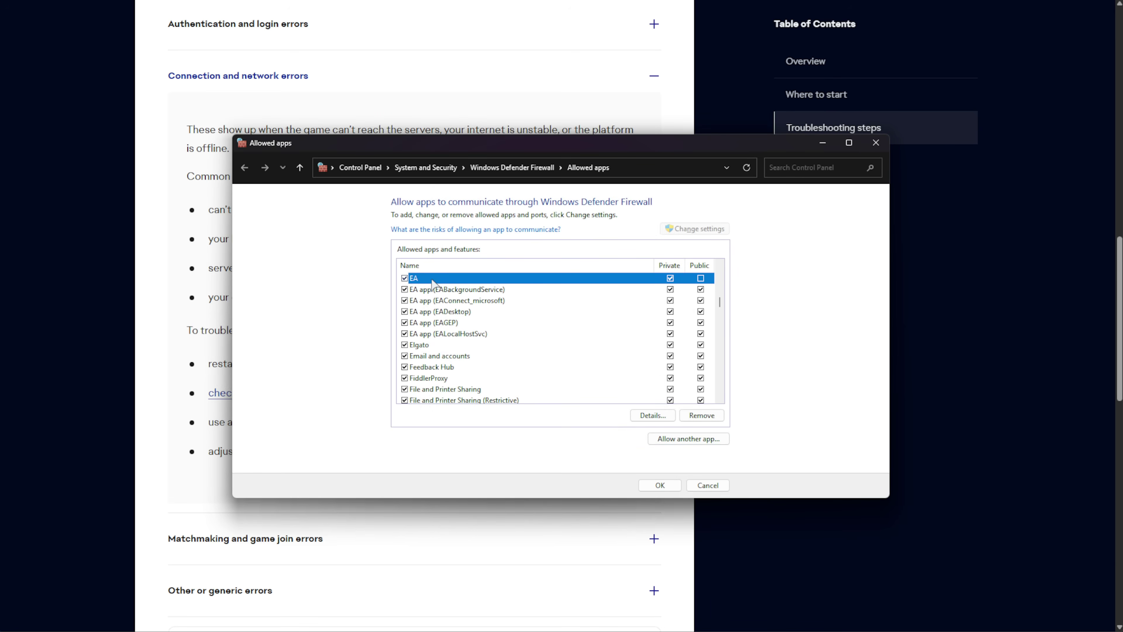
pyautogui.click(700, 278)
# Start adding another allowed app, browsing to This PC
pyautogui.click(692, 438)
pyautogui.click(646, 384)
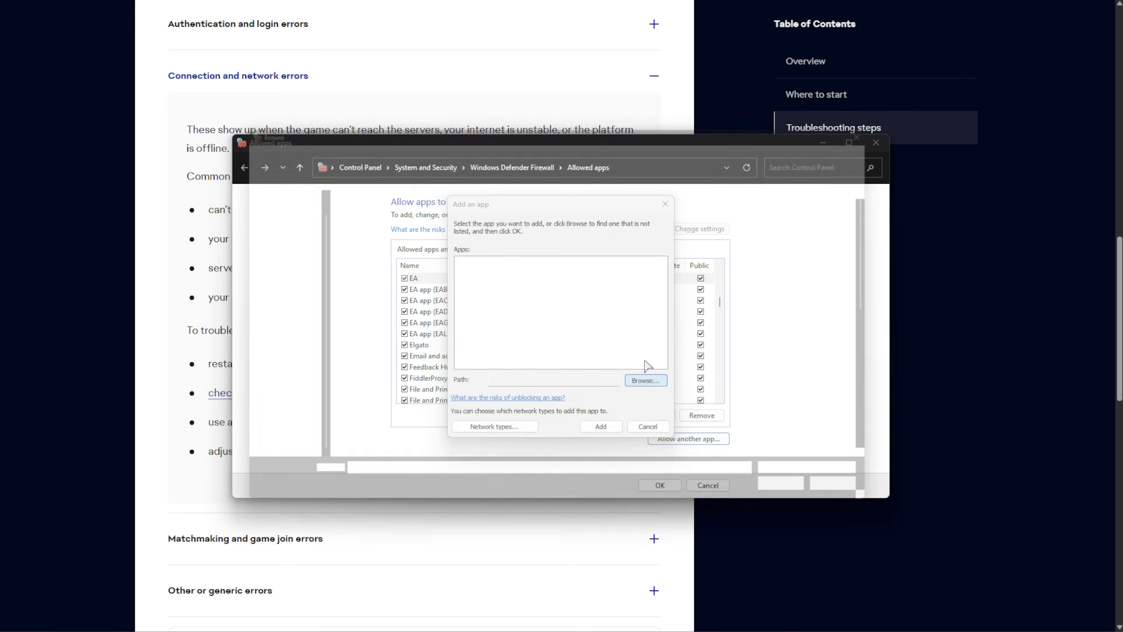
pyautogui.click(264, 335)
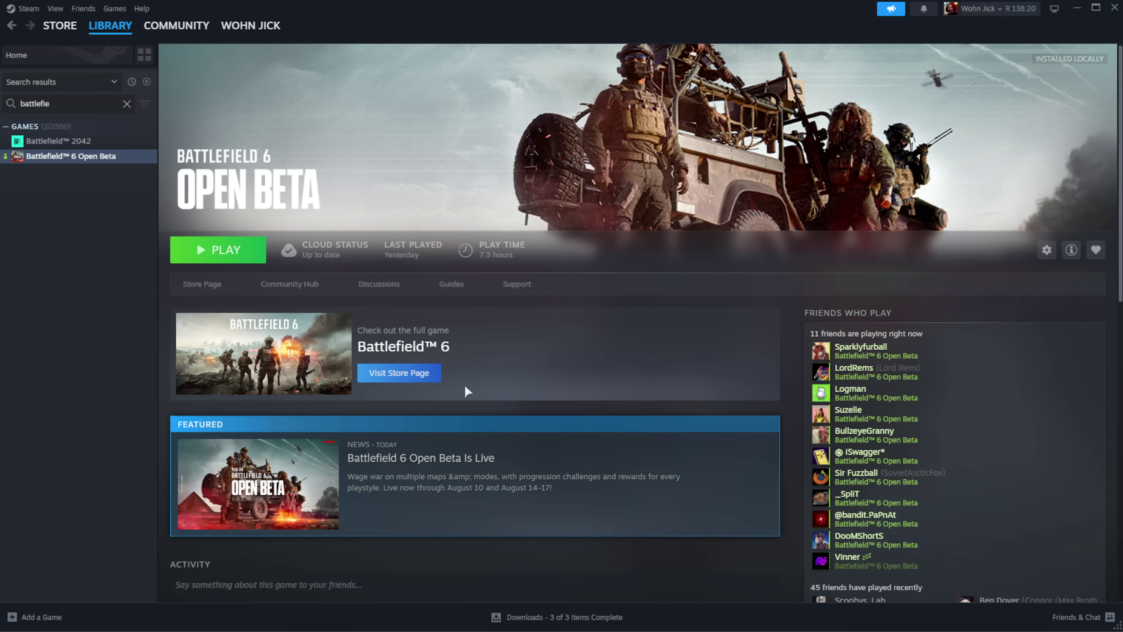
# Open Battlefield 6 Open Beta's local files from Steam and copy the Glacier Events folder path
pyautogui.rightClick(114, 158)
pyautogui.moveTo(164, 250)
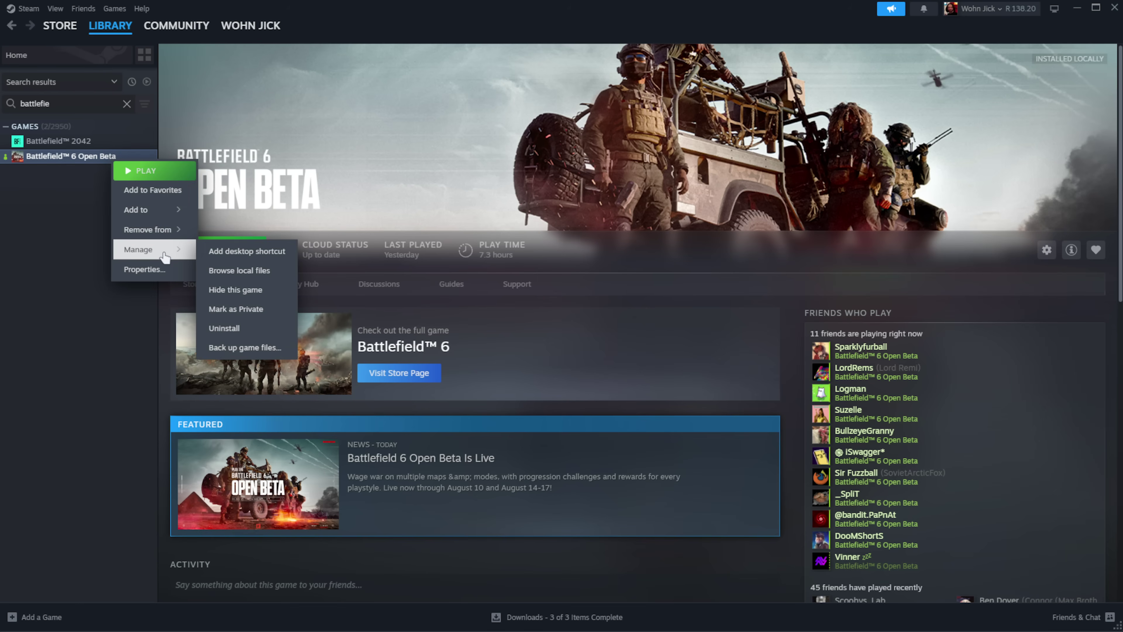
pyautogui.click(256, 270)
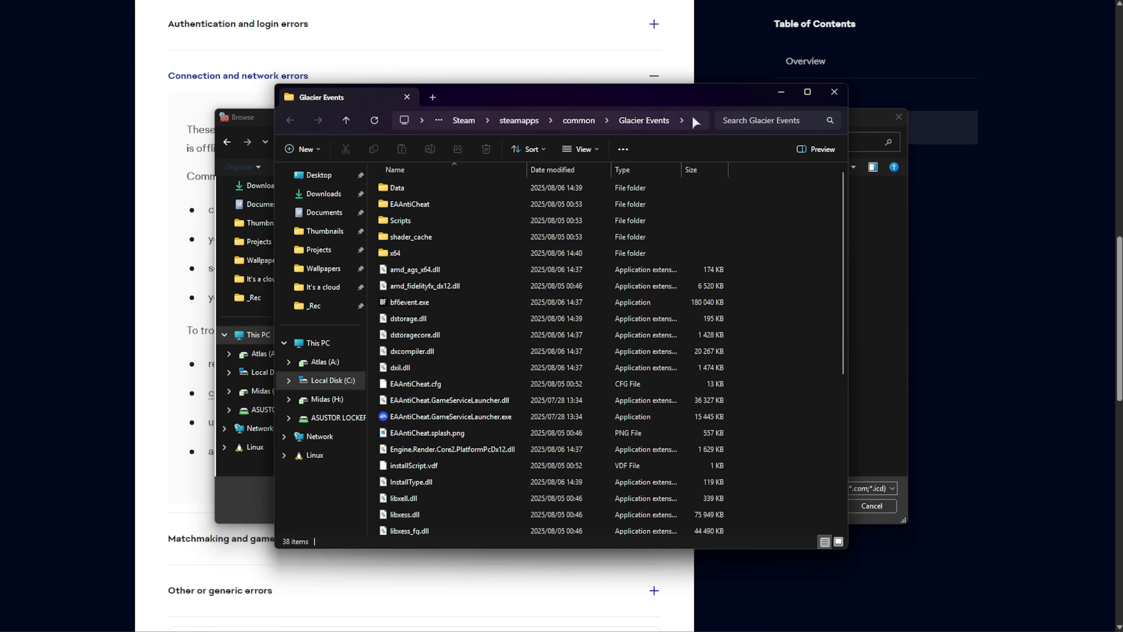
pyautogui.rightClick(692, 116)
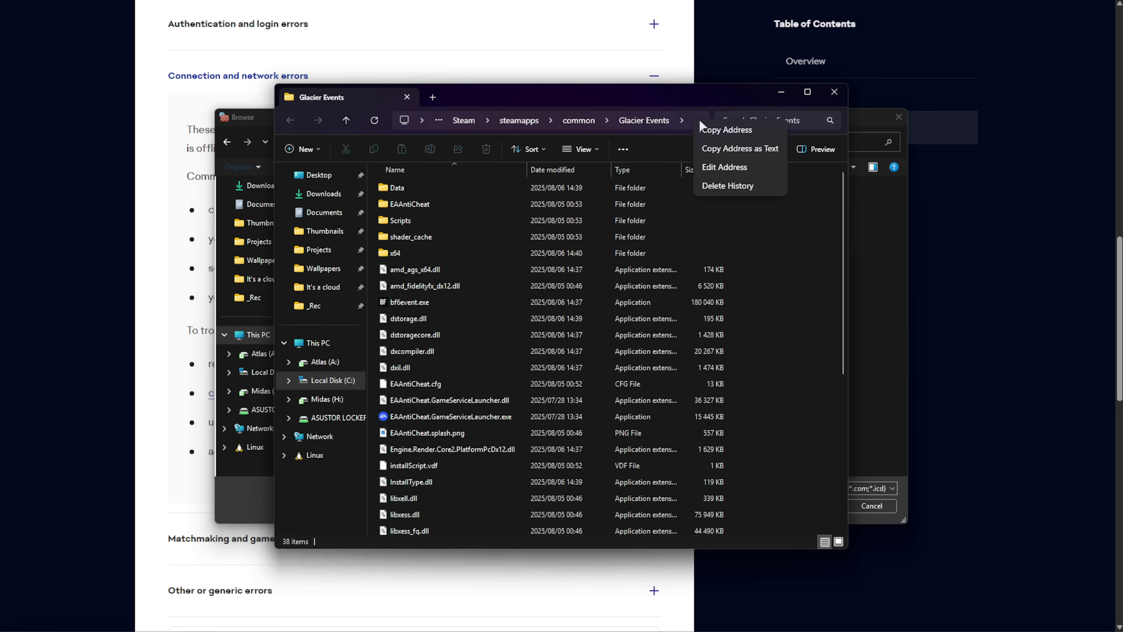
pyautogui.click(726, 130)
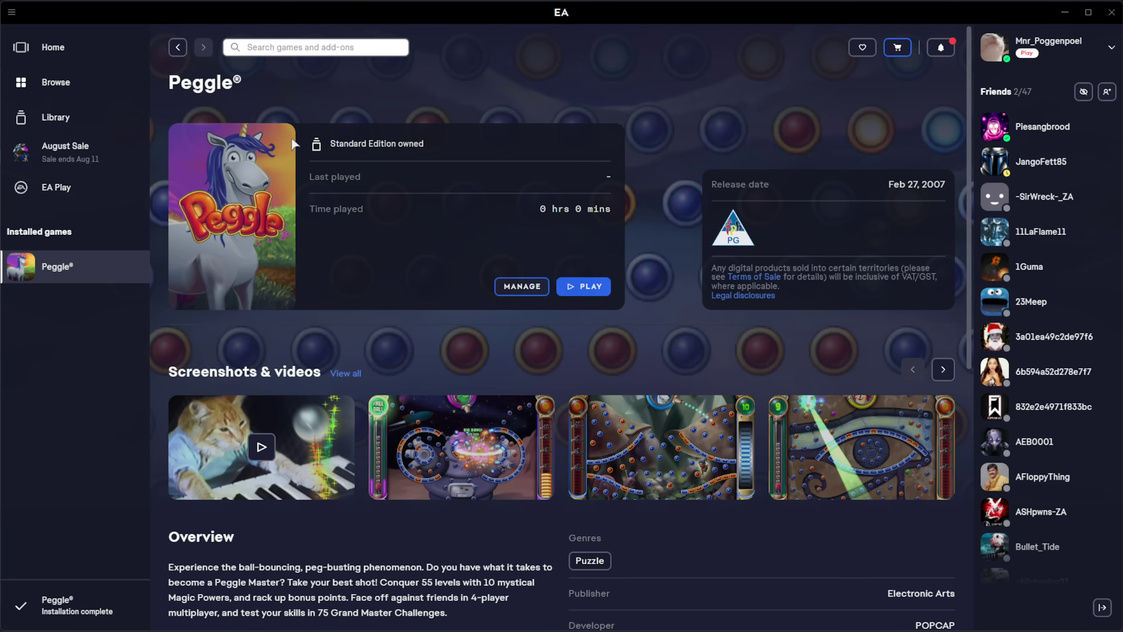
# Open Peggle's install folder via MANAGE > View properties > OPEN FOLDER and bring up the address menu
pyautogui.moveTo(75, 264)
pyautogui.click(514, 296)
pyautogui.click(522, 316)
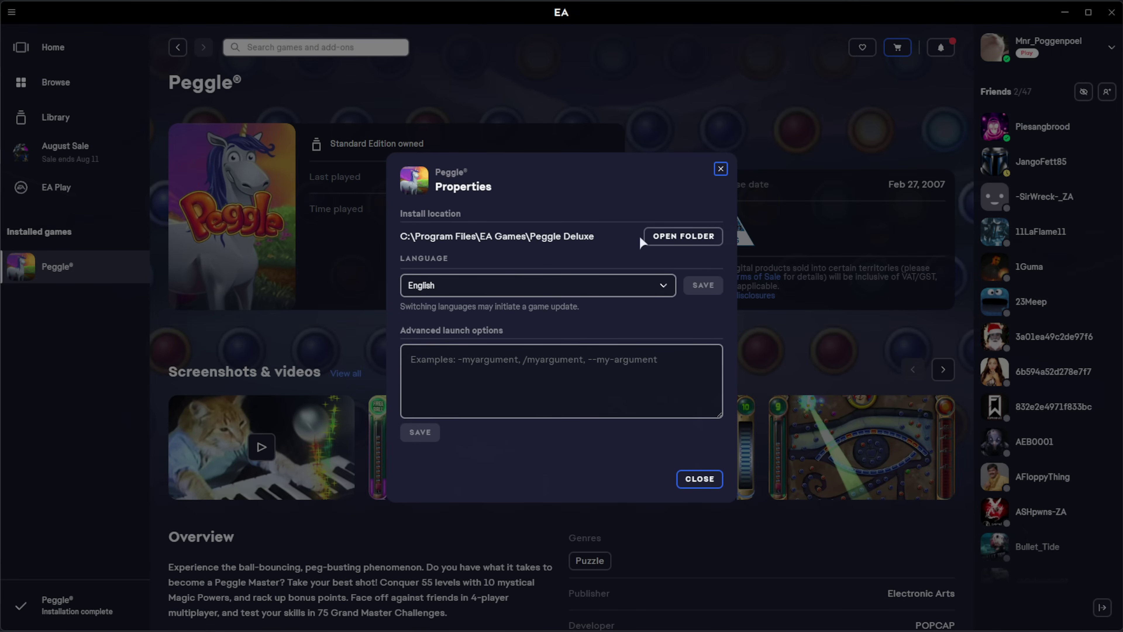
pyautogui.click(683, 237)
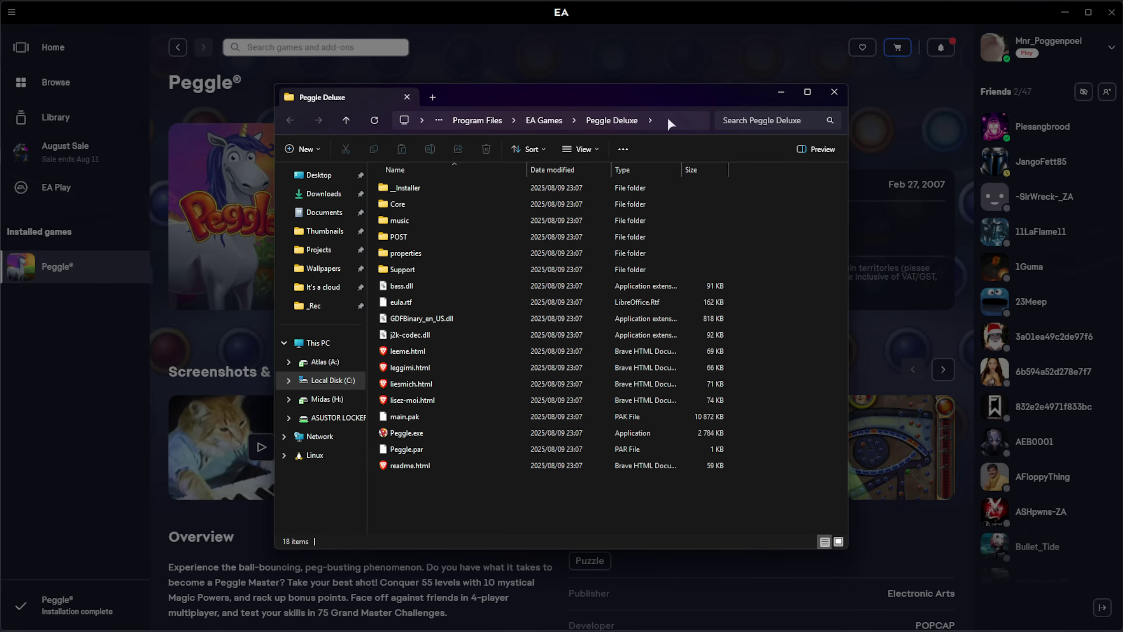
pyautogui.rightClick(667, 117)
# Navigate the Browse dialog to Glacier Events and add bf6event.exe (Battlefield™ 6 Open Beta) to allowed apps
pyautogui.click(697, 131)
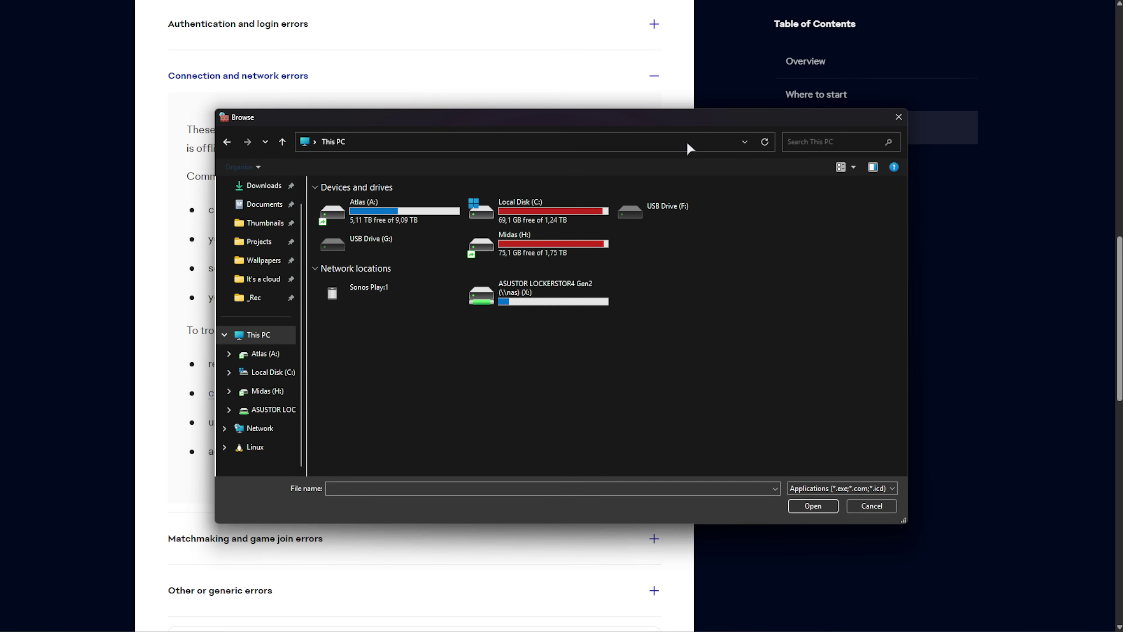
pyautogui.click(570, 134)
pyautogui.hotkey('ctrl', 'v')
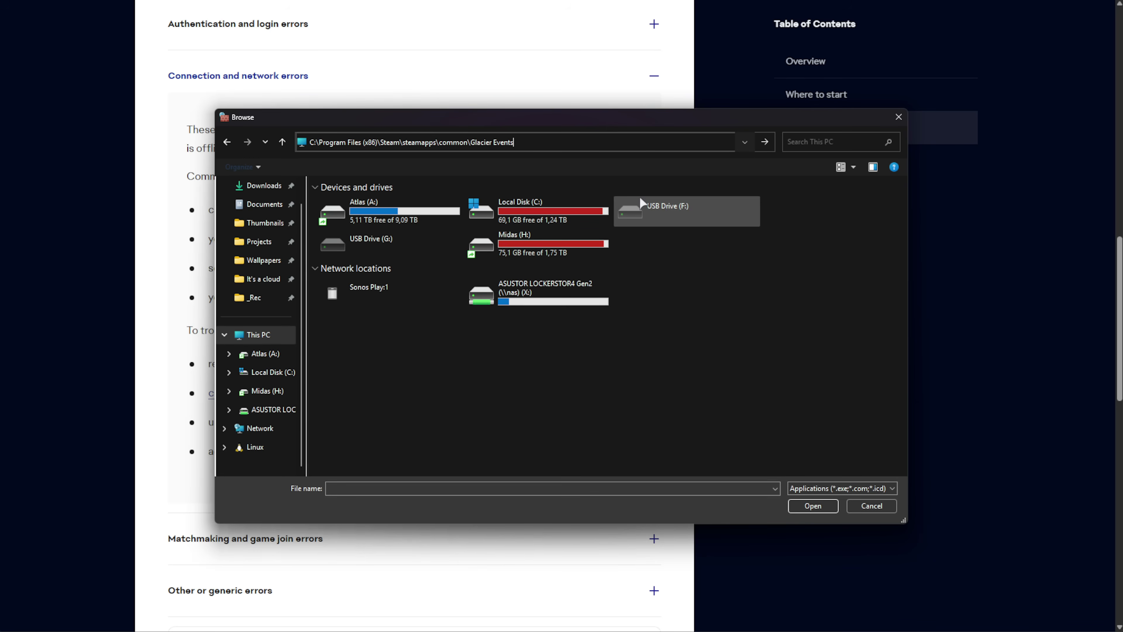
pyautogui.hotkey('ctrl', 'a')
pyautogui.press('Return')
pyautogui.click(456, 284)
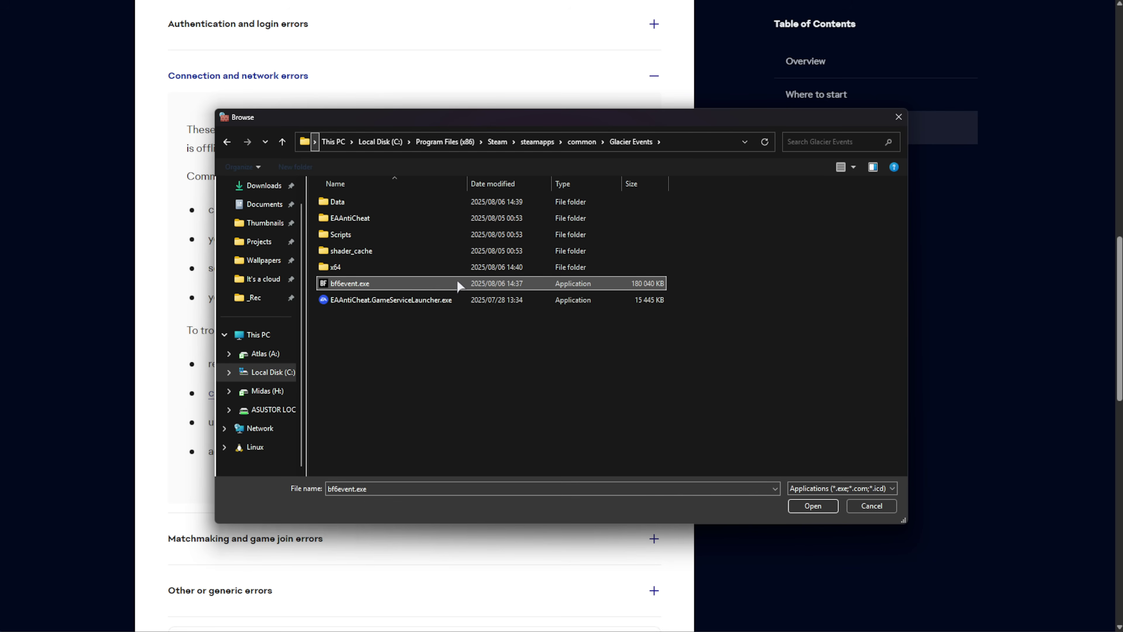
pyautogui.click(797, 504)
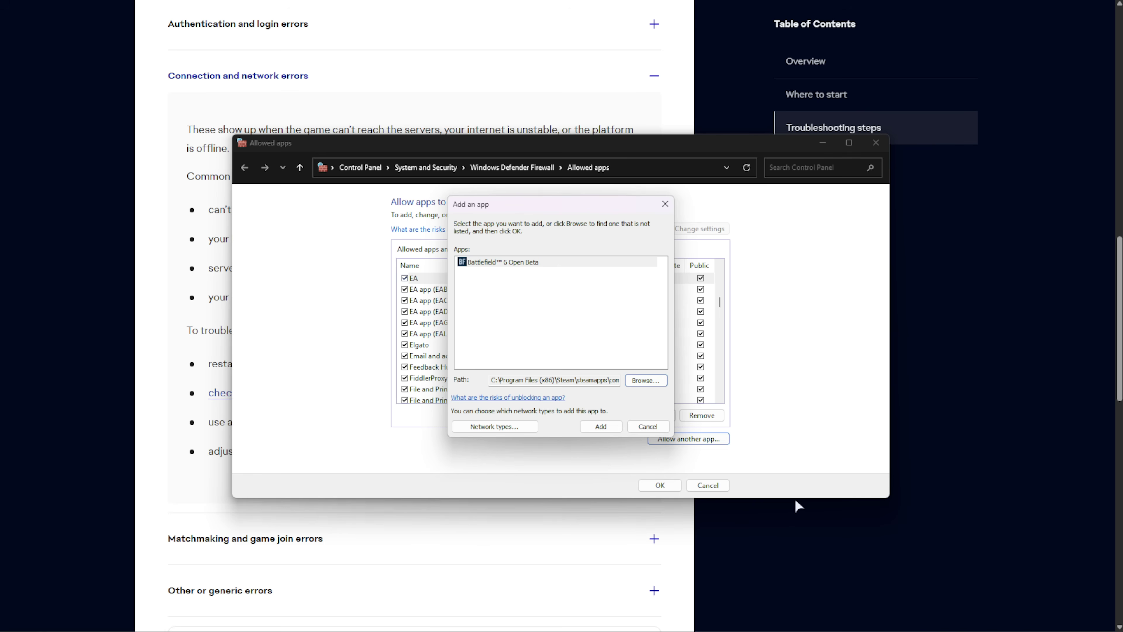
pyautogui.click(604, 425)
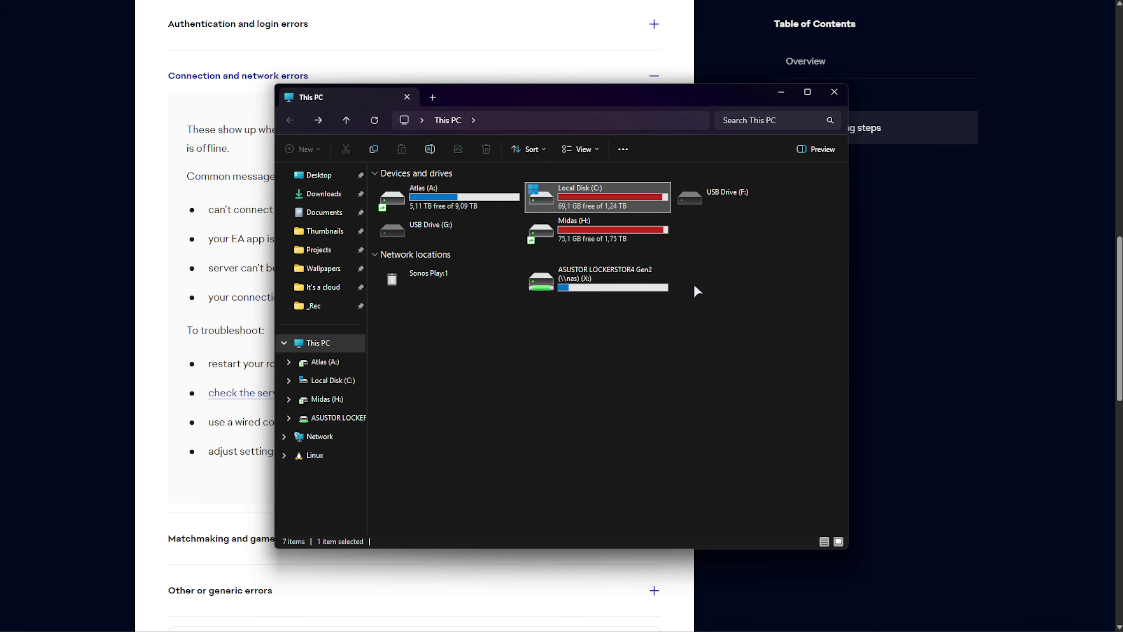
# Go to C:\Program Files\EA\AC and launch EAAntiCheat.Installer.exe
pyautogui.doubleClick(632, 195)
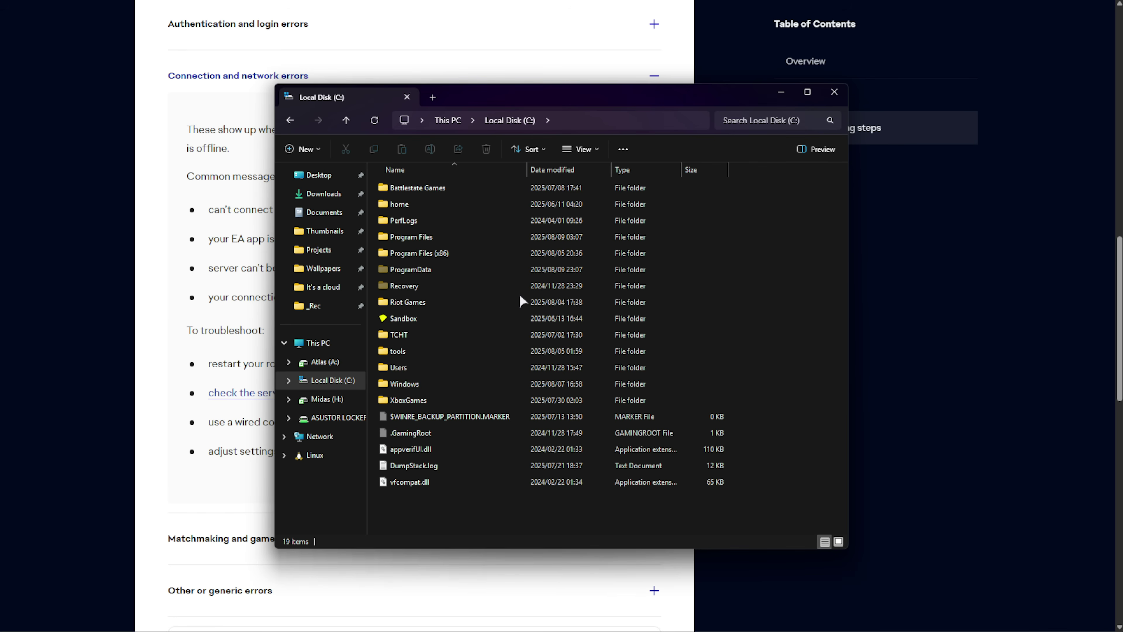
pyautogui.doubleClick(459, 236)
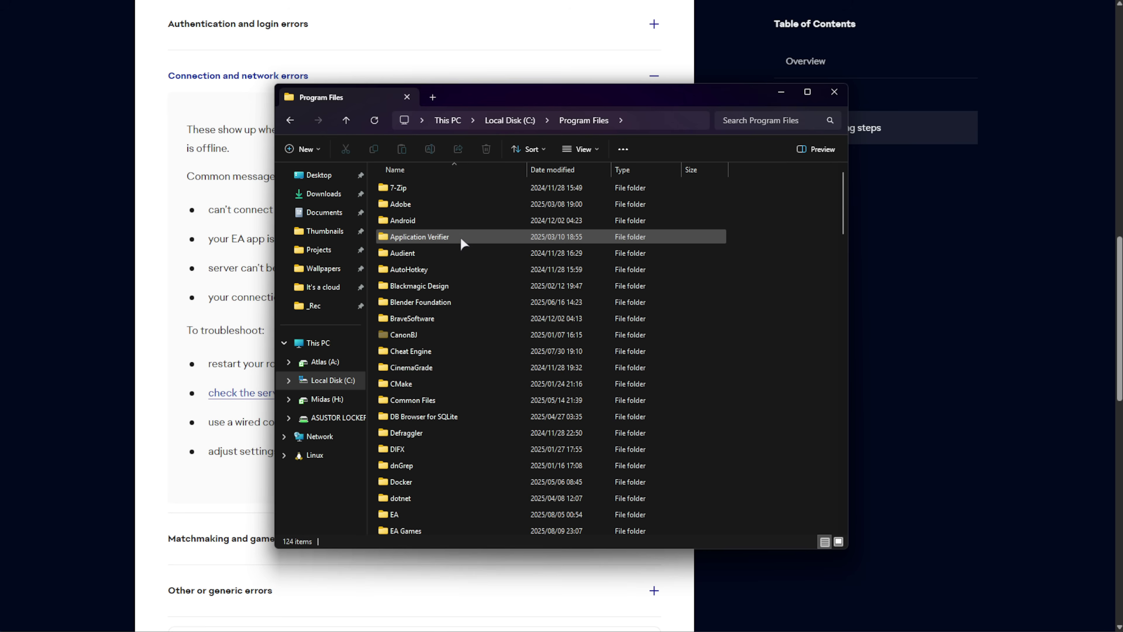
pyautogui.click(418, 513)
pyautogui.doubleClick(417, 513)
pyautogui.doubleClick(409, 188)
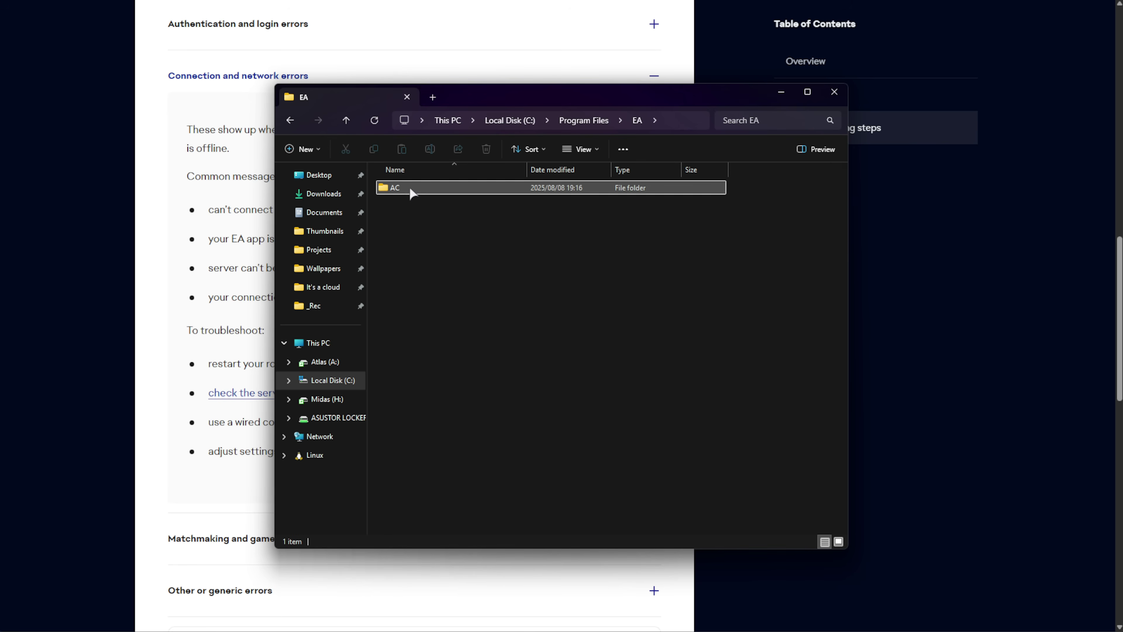
pyautogui.click(416, 237)
pyautogui.click(554, 327)
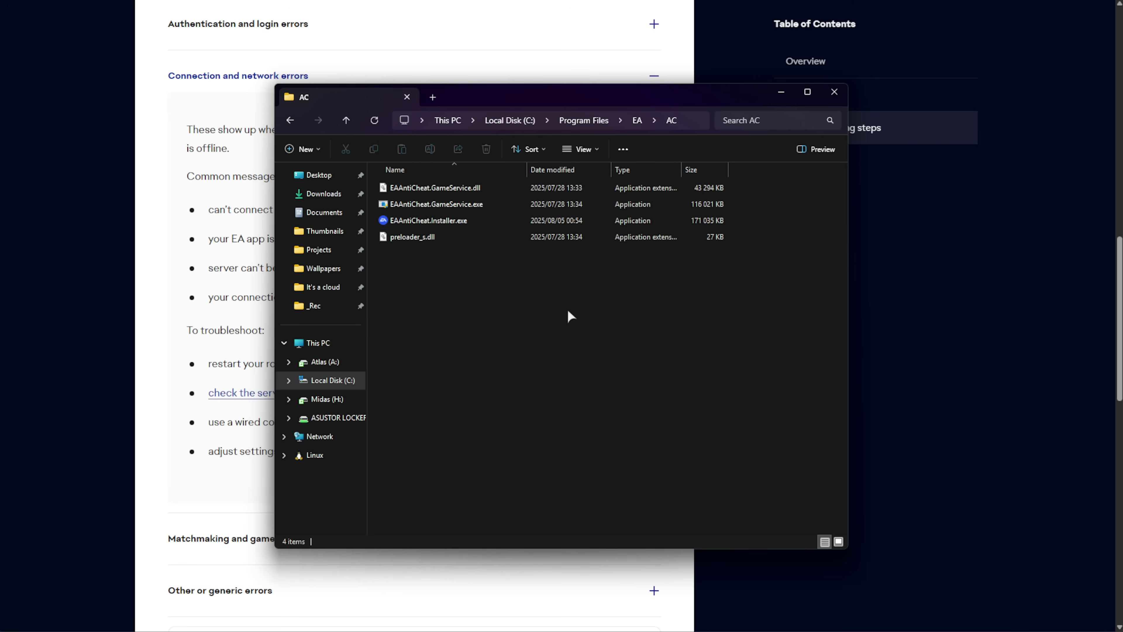
pyautogui.click(460, 220)
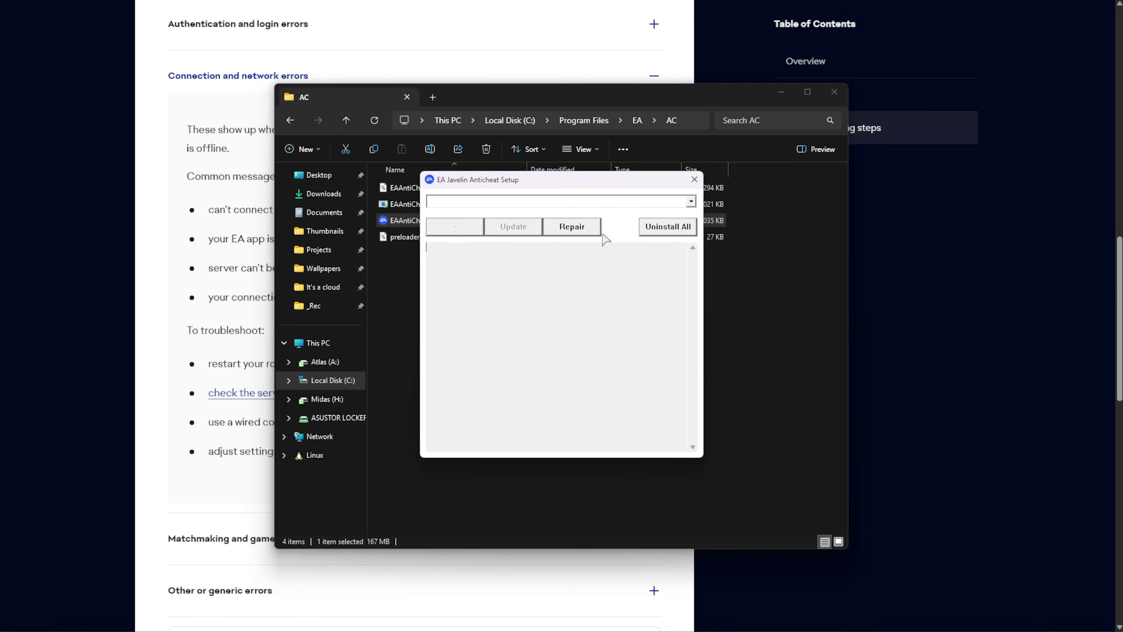
# Start the anti-cheat Repair and select the Glacier Events game folder using the path copied from Steam
pyautogui.click(583, 226)
pyautogui.click(590, 362)
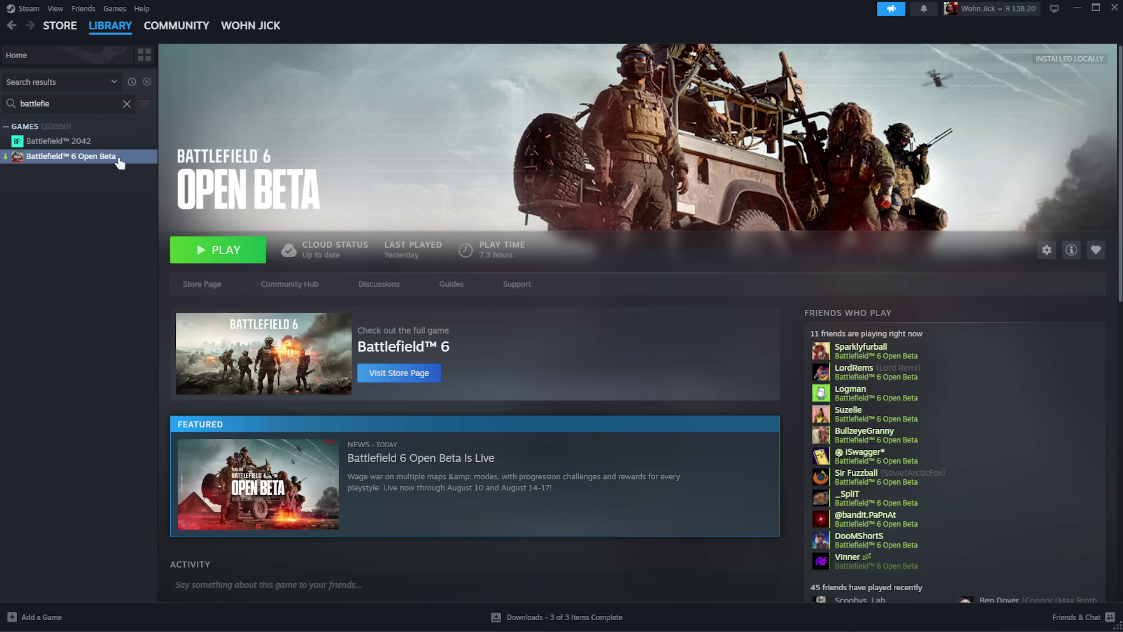
pyautogui.rightClick(121, 161)
pyautogui.moveTo(154, 248)
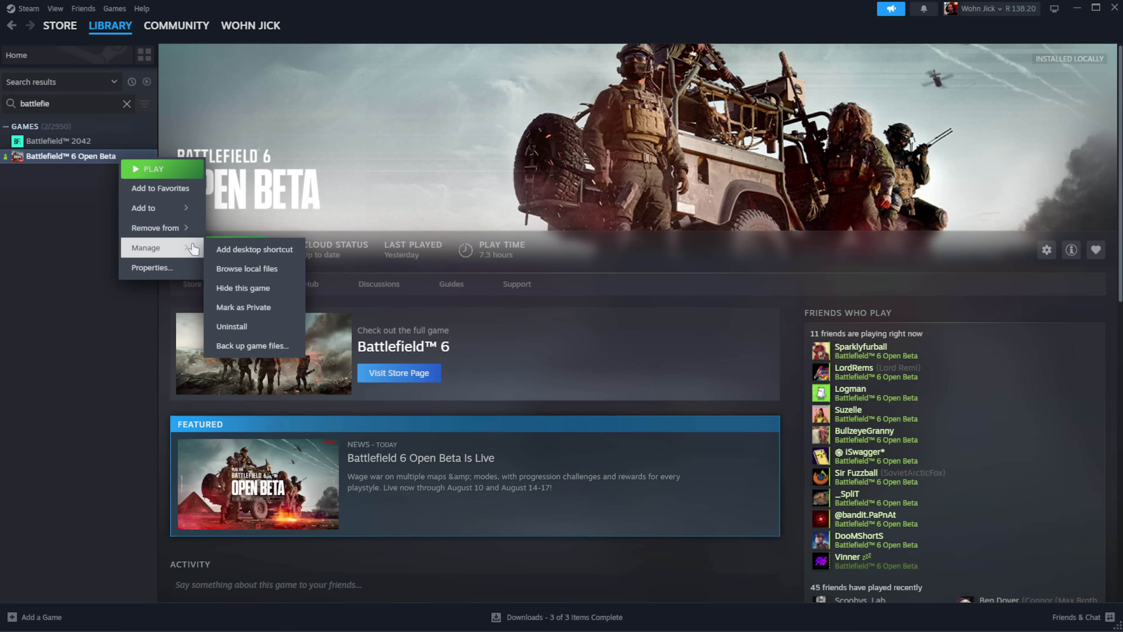
pyautogui.click(265, 268)
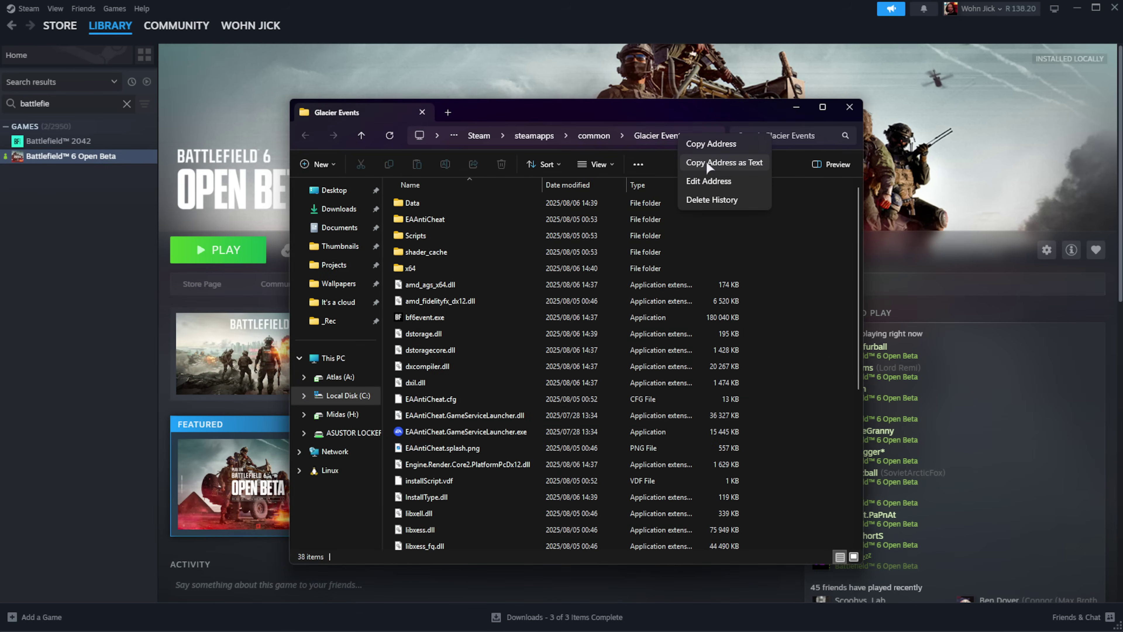
pyautogui.click(706, 162)
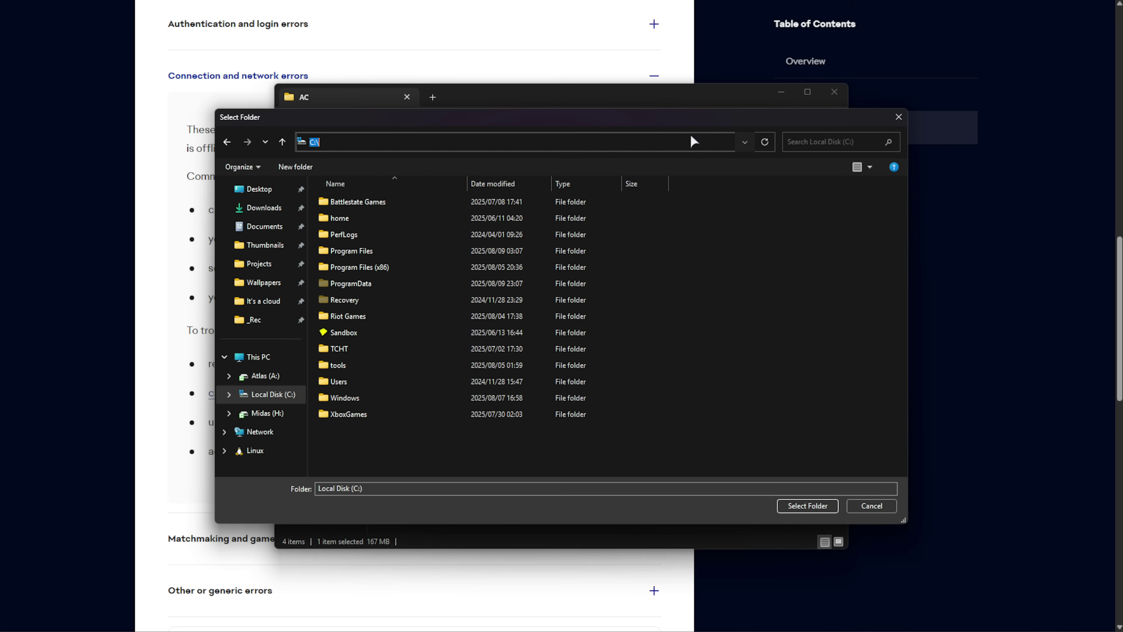
pyautogui.hotkey('ctrl', 'v')
pyautogui.press('Return')
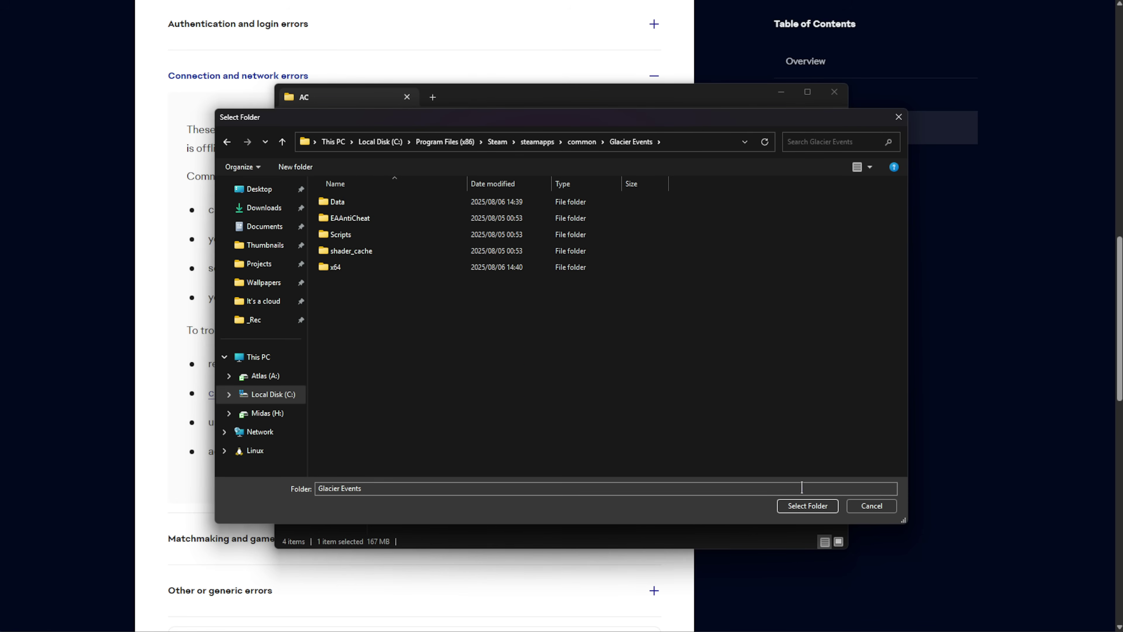
pyautogui.click(807, 505)
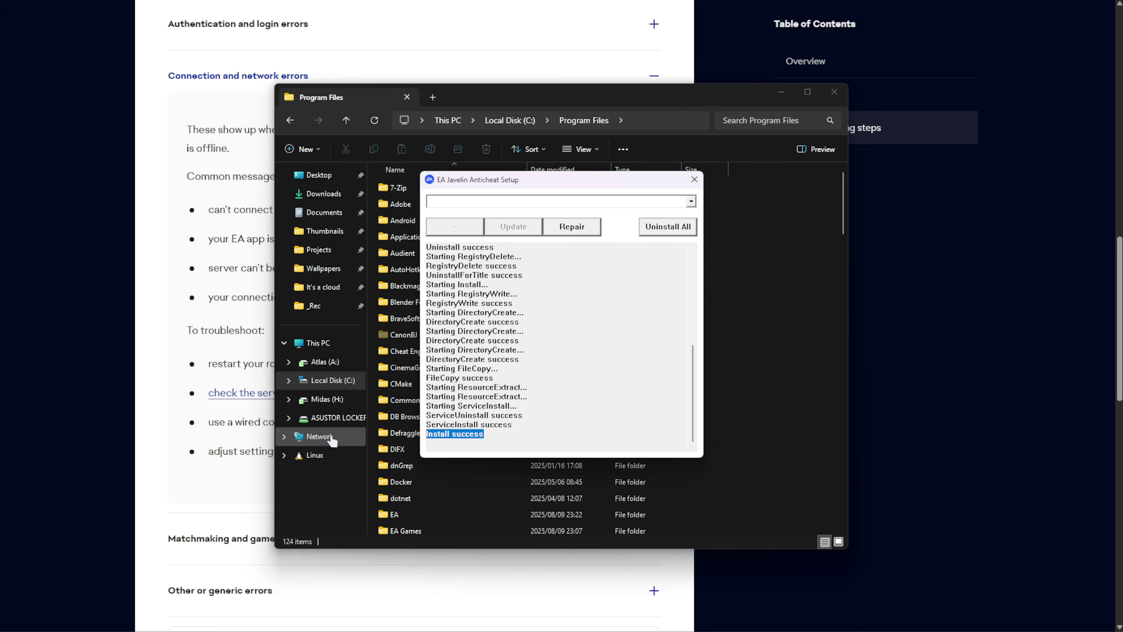
# Finish the repair at 'Install success', then close the setup and Explorer windows
pyautogui.click(559, 435)
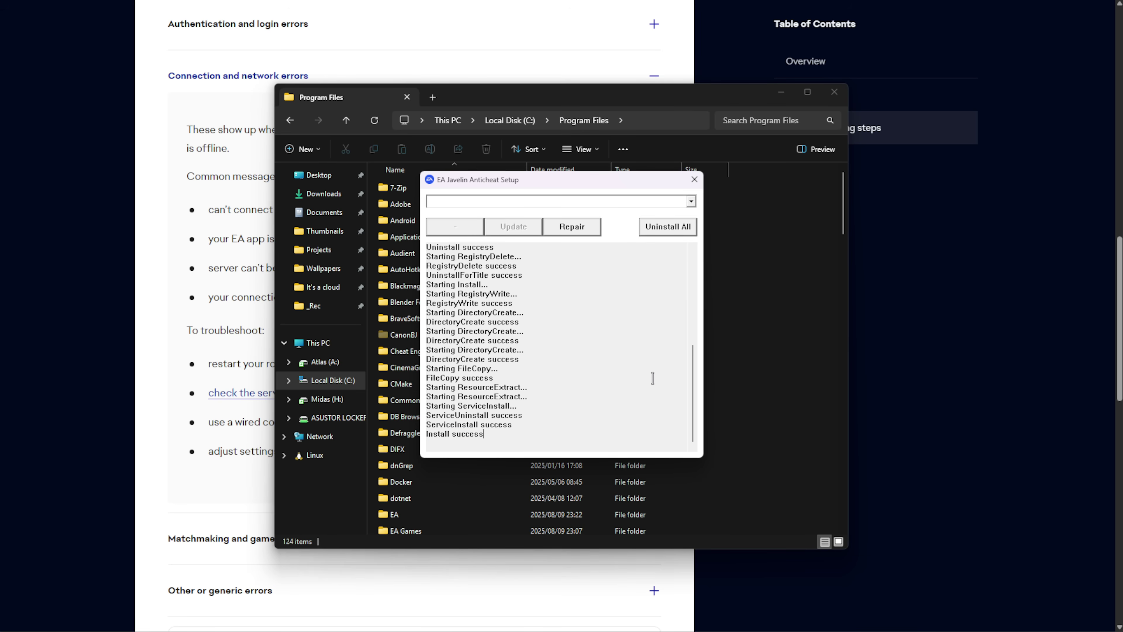
pyautogui.click(693, 180)
pyautogui.hotkey('alt', 'Tab')
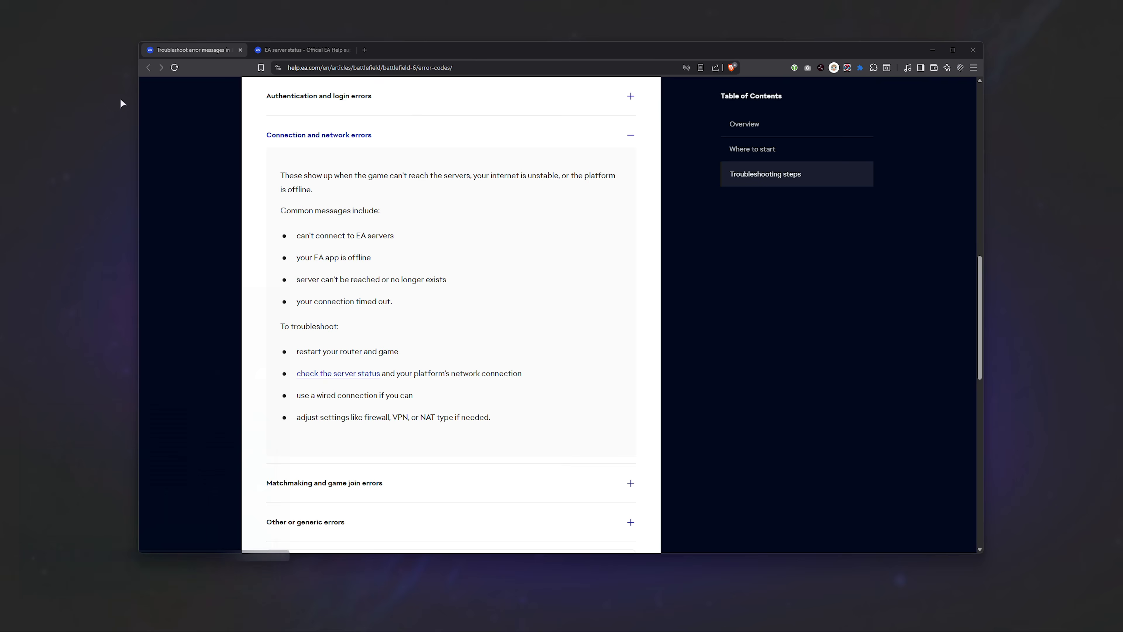
# Launch Command Prompt as administrator from the Start search
pyautogui.press('super')
pyautogui.write('cmd')
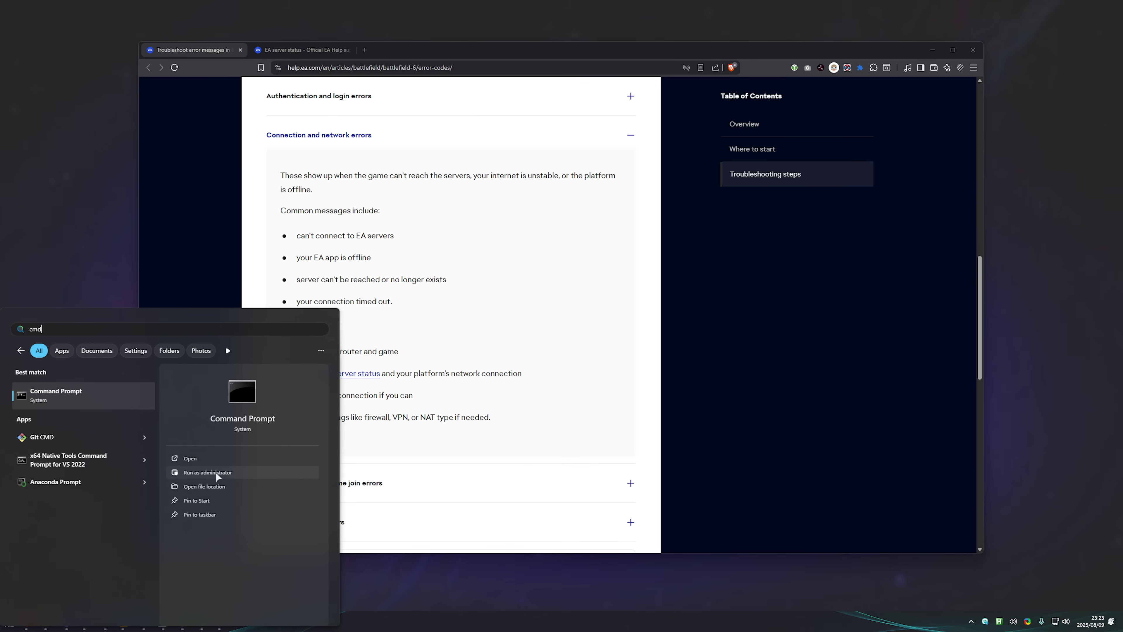
pyautogui.rightClick(136, 390)
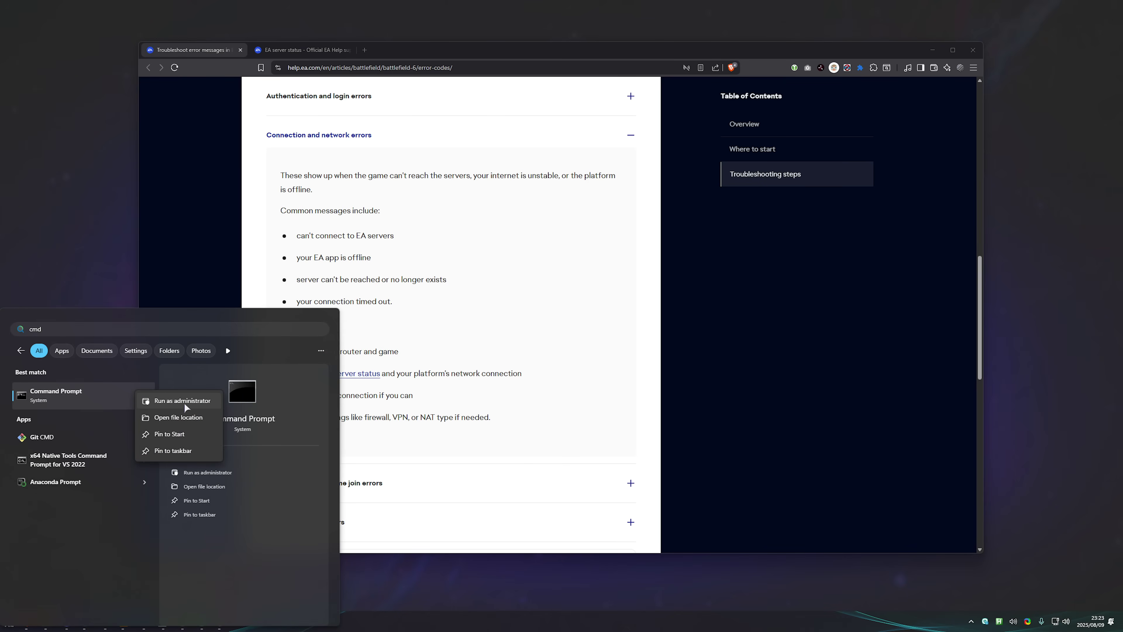
pyautogui.click(184, 402)
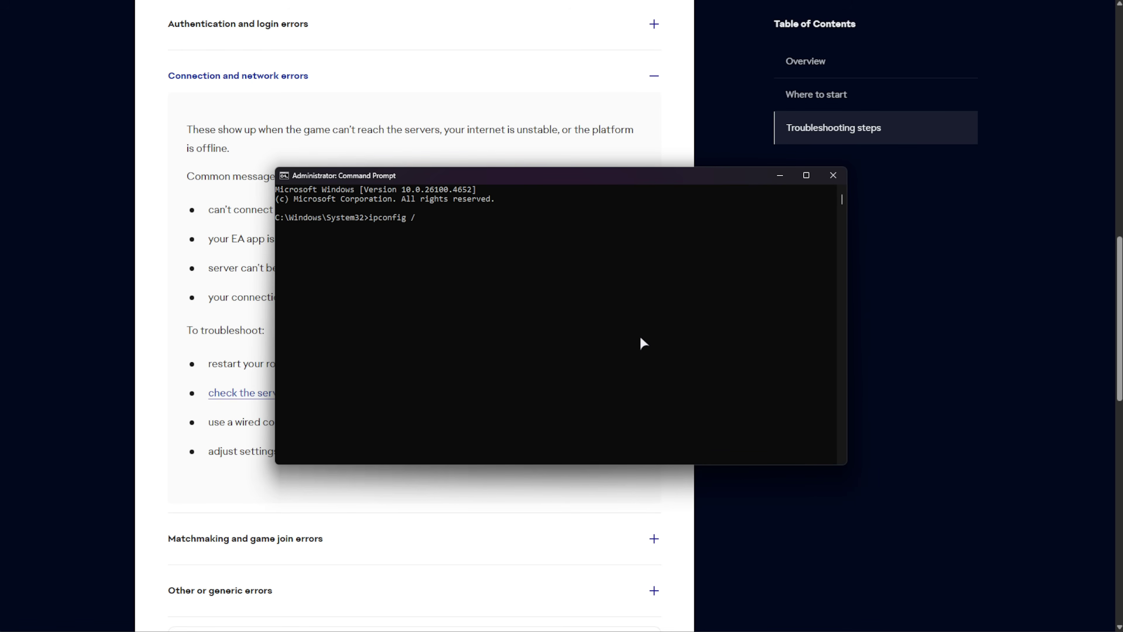
# Run ipconfig /flushdns, ipconfig /release and ipconfig /renew
pyautogui.write('ipconfig /flushdns')
pyautogui.press('Return')
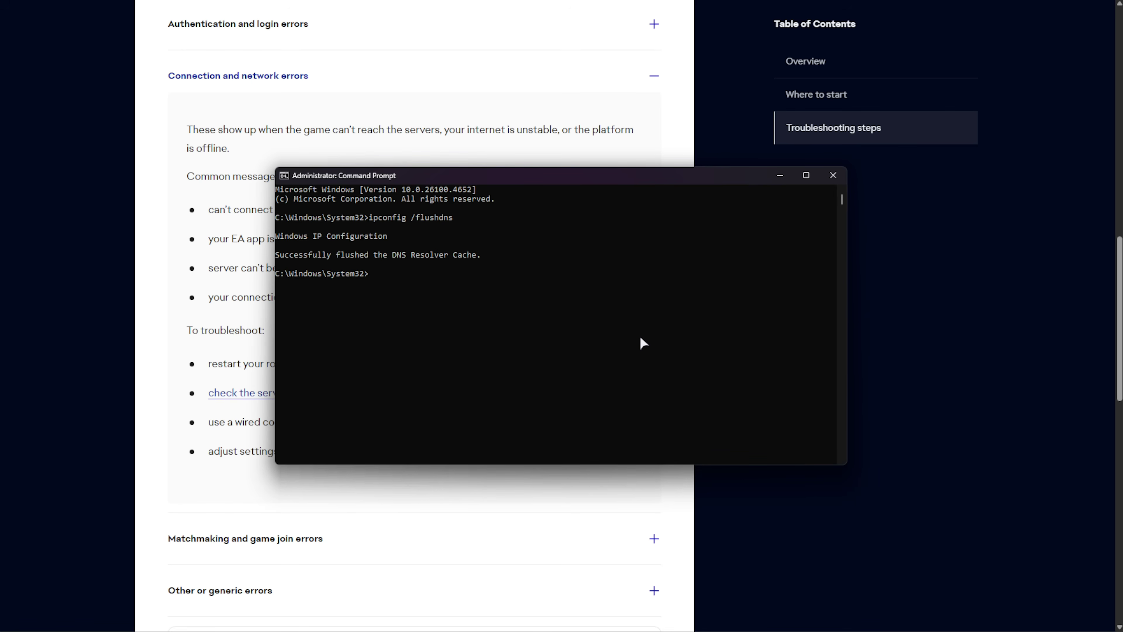
pyautogui.press('Up')
pyautogui.press('BackSpace')
pyautogui.press('BackSpace')
pyautogui.press('BackSpace')
pyautogui.press('BackSpace')
pyautogui.press('BackSpace')
pyautogui.write('ease')
pyautogui.press('Return')
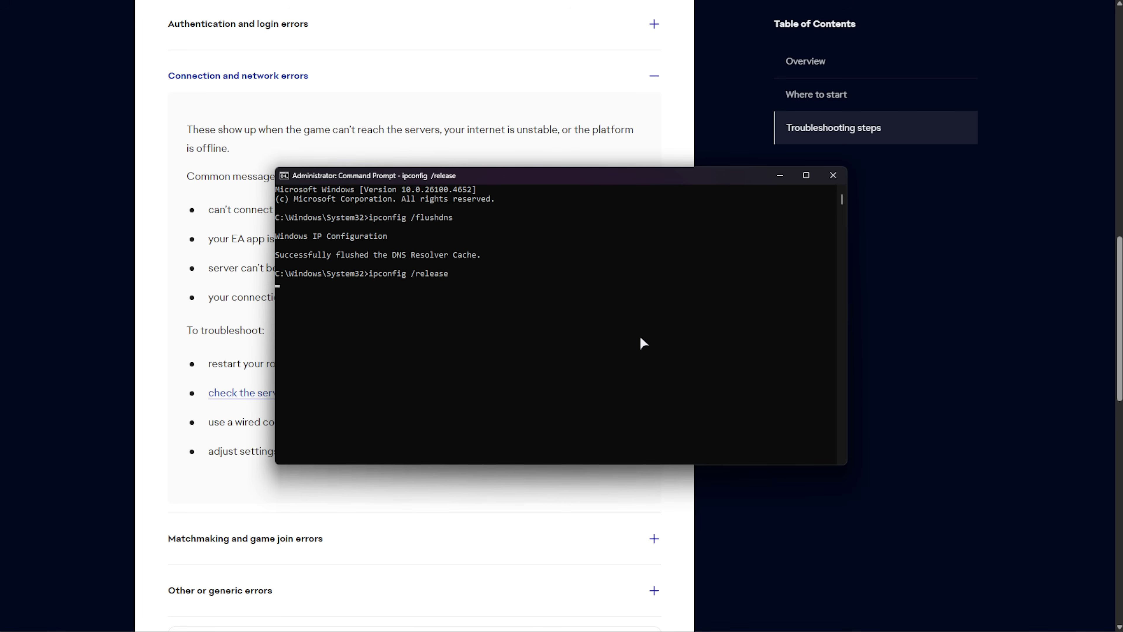
pyautogui.press('Up')
pyautogui.press('BackSpace')
pyautogui.press('BackSpace')
pyautogui.press('BackSpace')
pyautogui.press('BackSpace')
pyautogui.write('new')
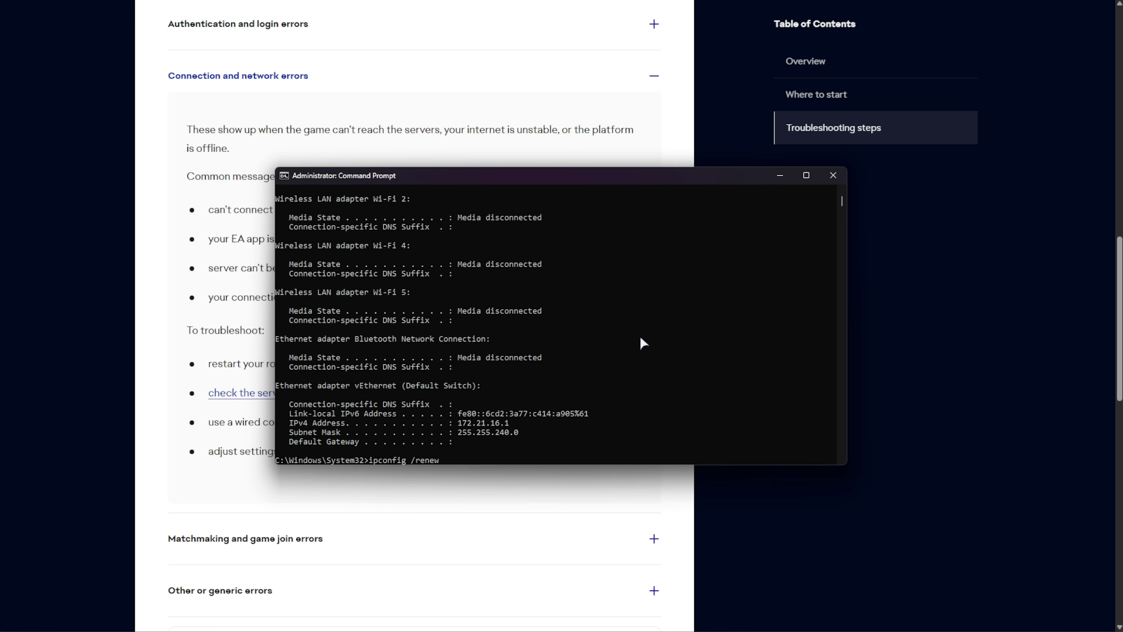
pyautogui.press('Return')
# Clear the console, run netsh winsock reset and netsh int ip reset, then close Command Prompt
pyautogui.write('cls')
pyautogui.press('Return')
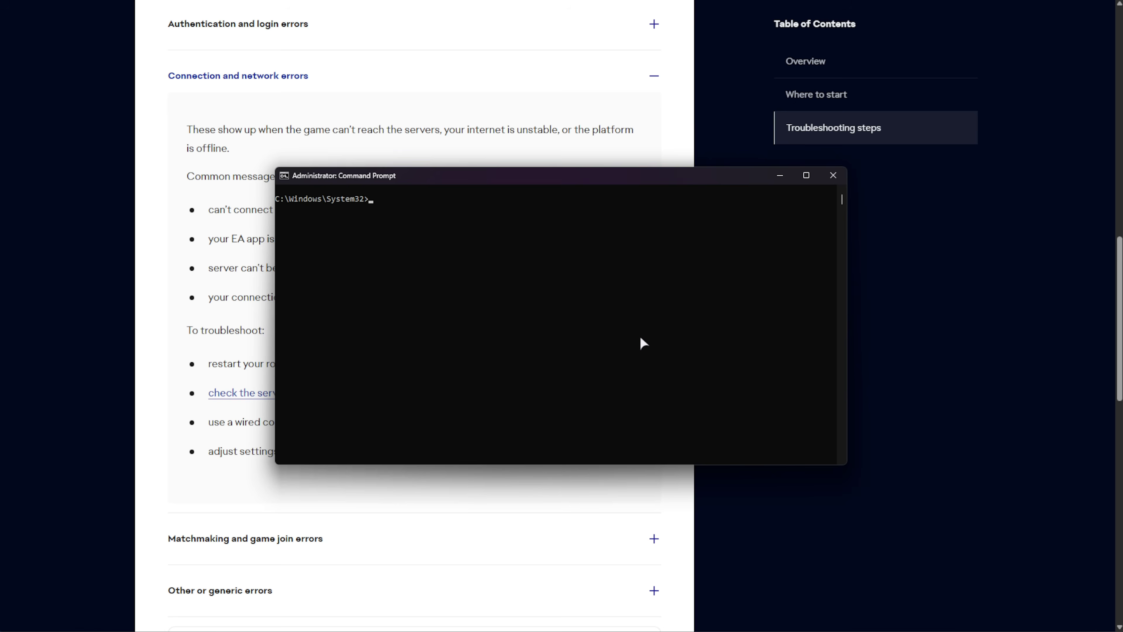
pyautogui.write('netsh winsock resset')
pyautogui.press('BackSpace')
pyautogui.press('BackSpace')
pyautogui.press('BackSpace')
pyautogui.write('et')
pyautogui.press('Return')
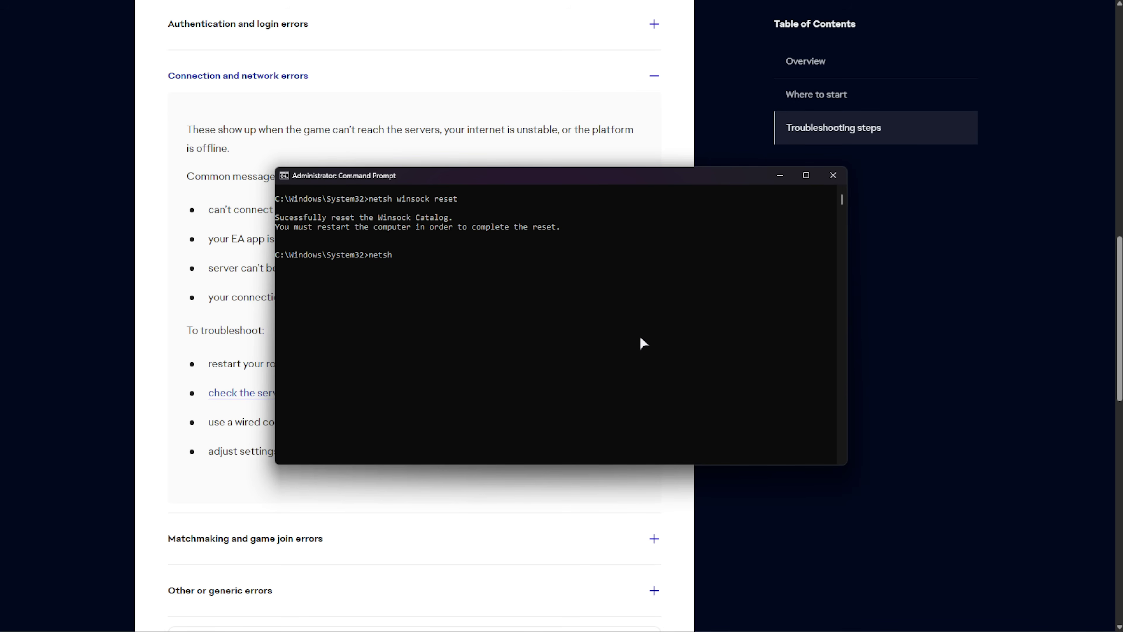
pyautogui.write('netsh int ip reset')
pyautogui.press('Return')
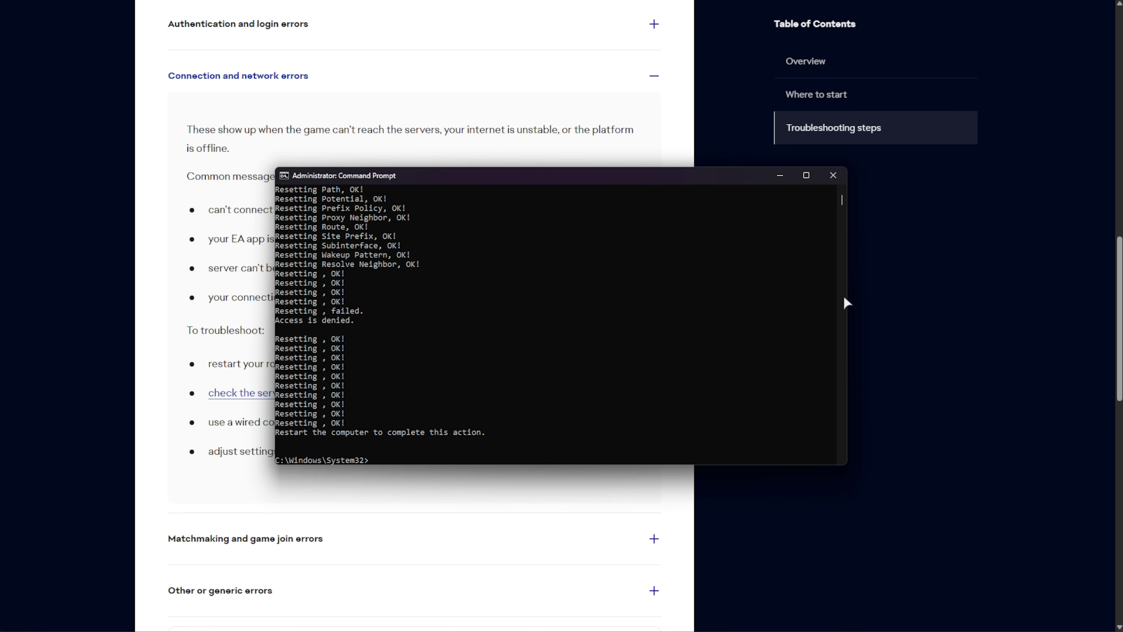
pyautogui.click(832, 175)
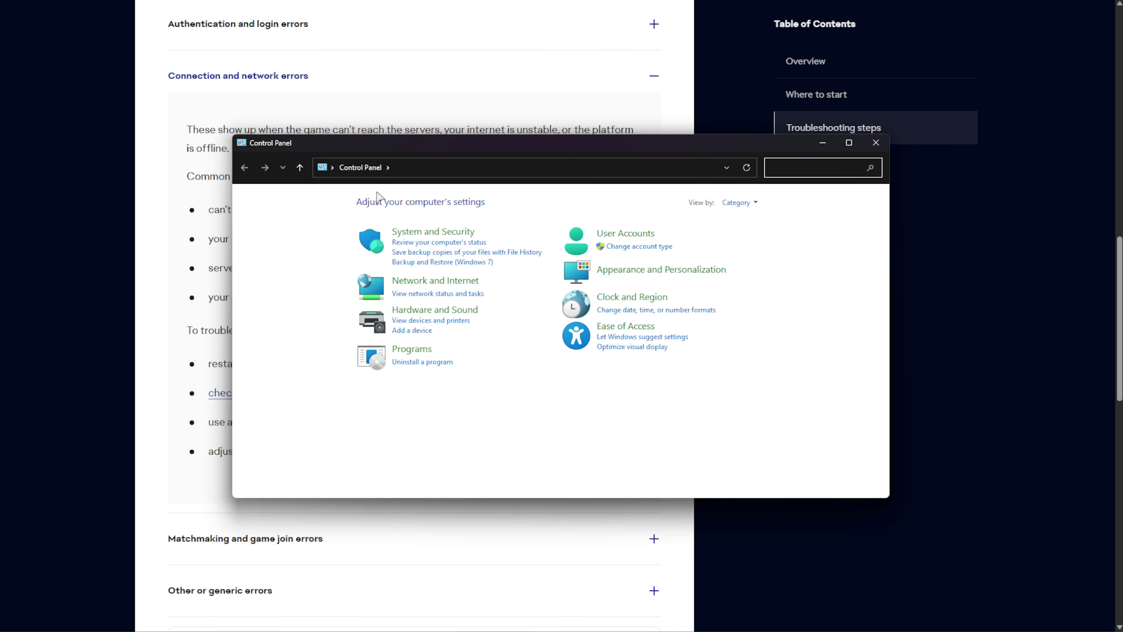
# Open the Ethernet adapter's Properties via Network and Sharing Center and select Internet Protocol Version 4 (TCP/IPv4)
pyautogui.click(440, 287)
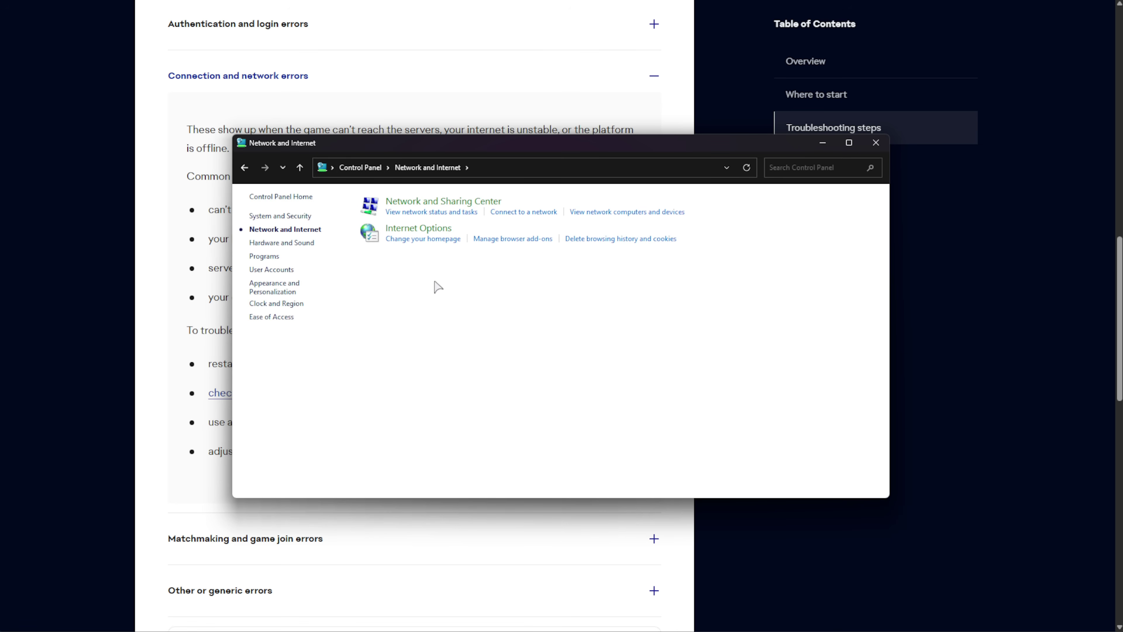
pyautogui.click(432, 201)
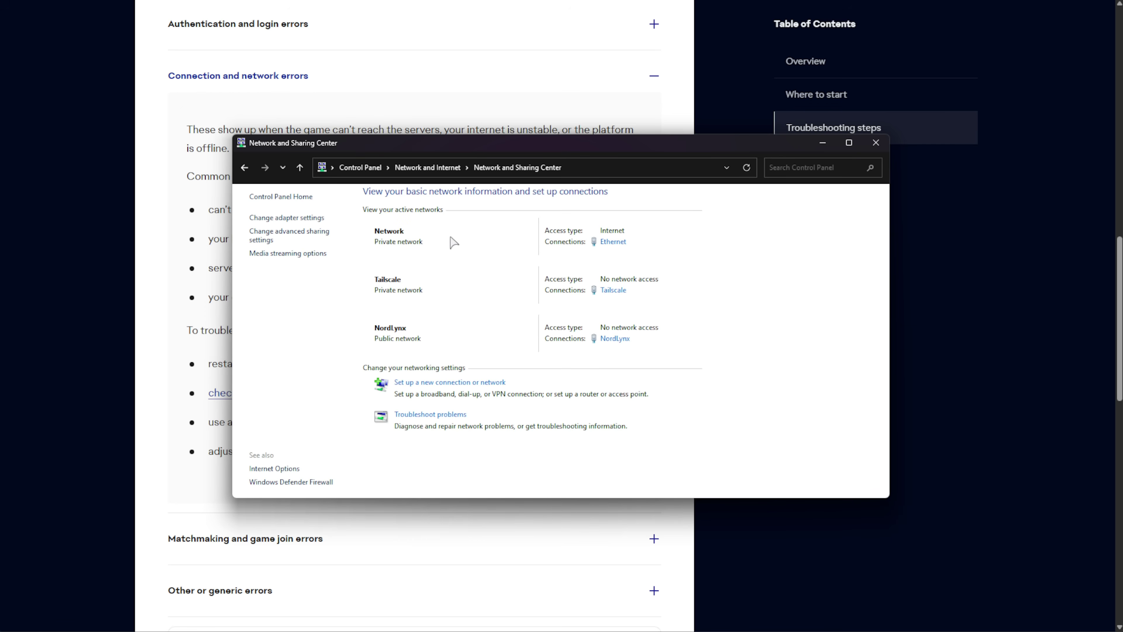
pyautogui.click(610, 244)
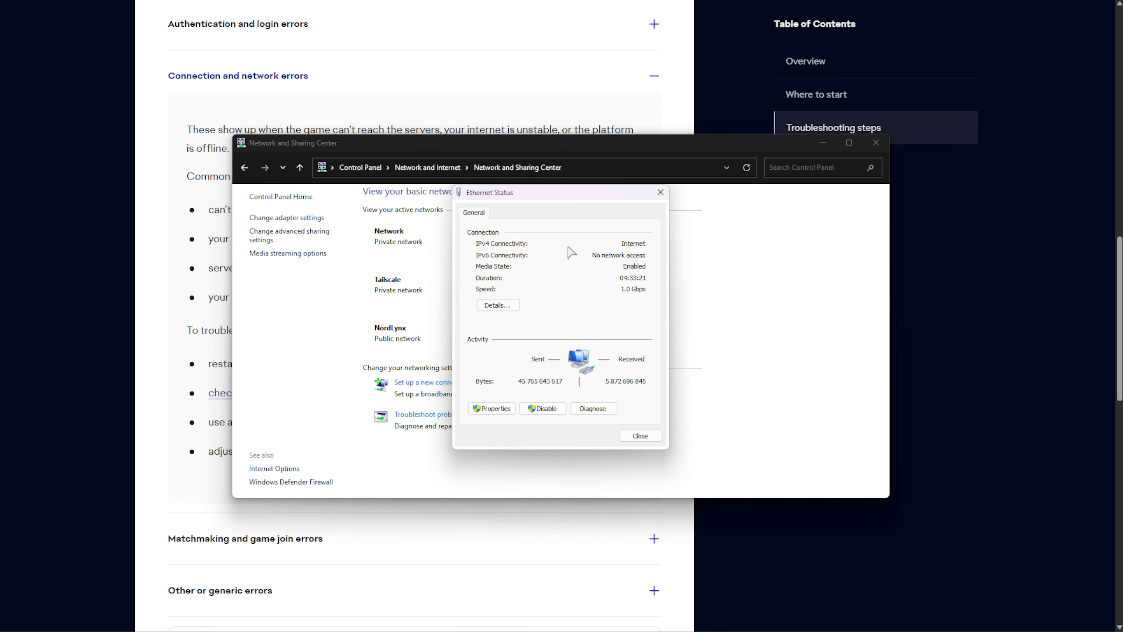
pyautogui.click(494, 409)
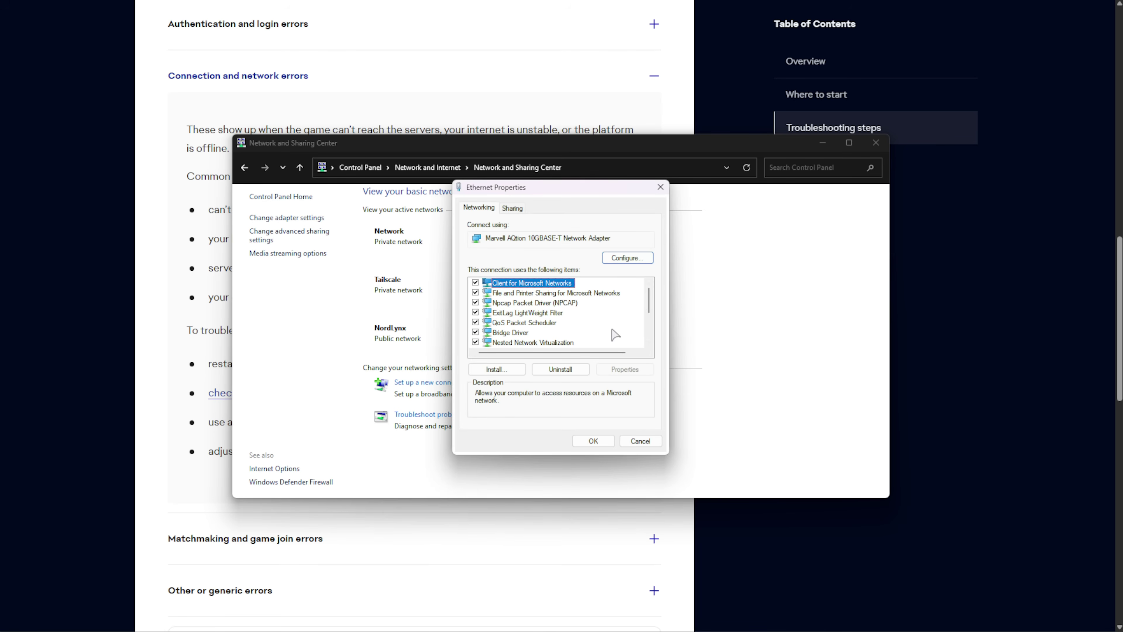
pyautogui.scroll(-1, 604, 325)
pyautogui.scroll(-1, 603, 323)
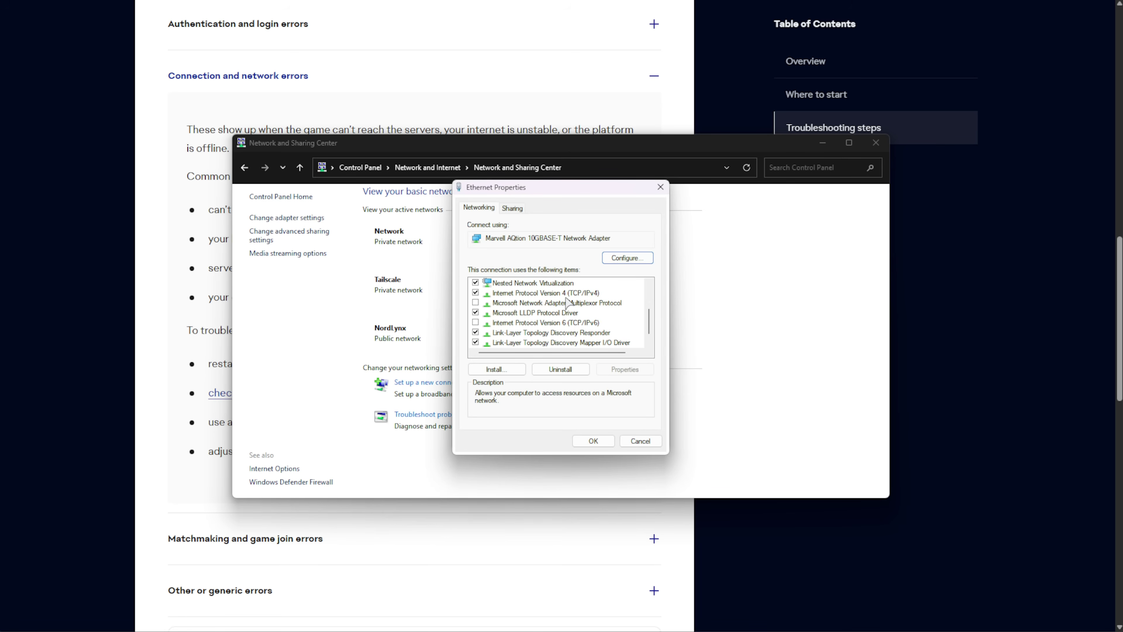
pyautogui.click(568, 294)
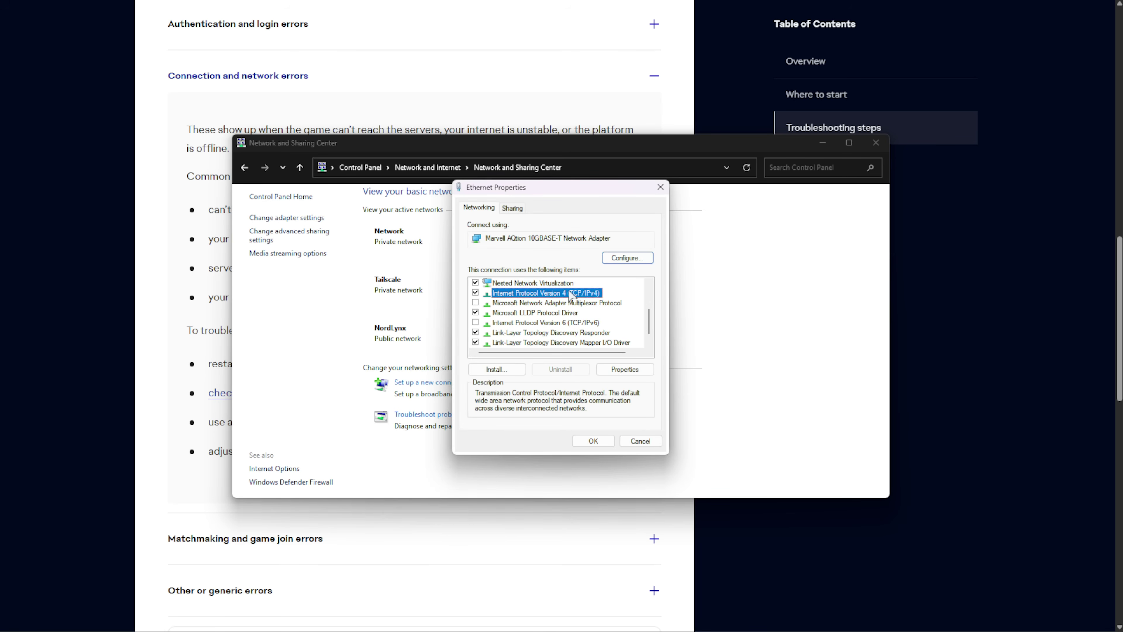
# Set IPv4 preferred DNS 8.8.8.8 and alternate 1.1.1.1, confirm, and close the network windows
pyautogui.click(628, 371)
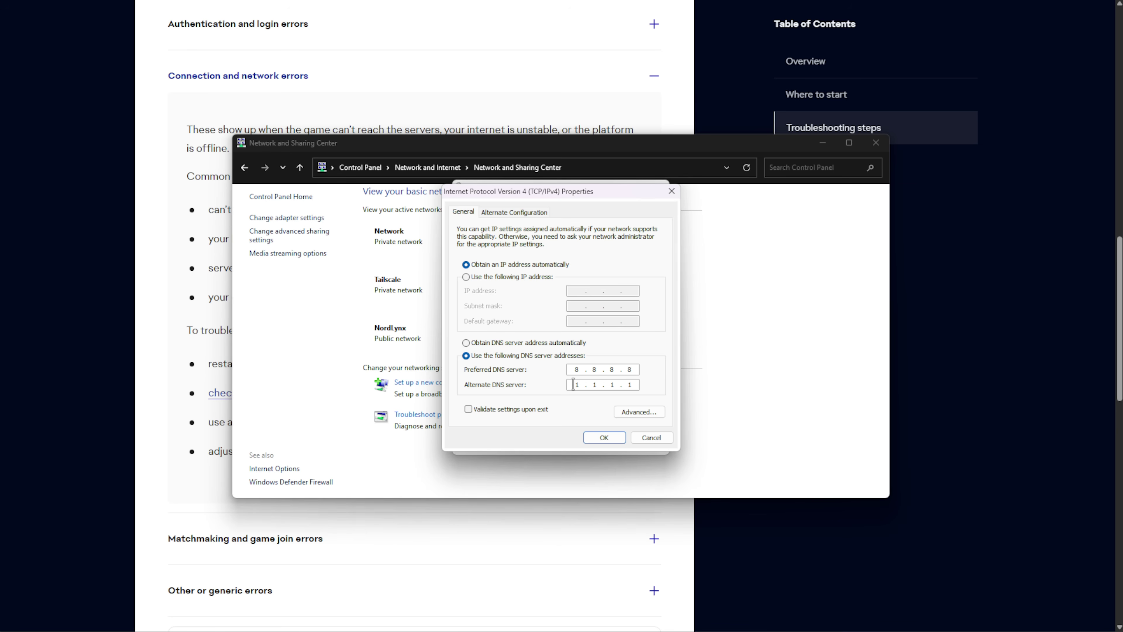
pyautogui.moveTo(633, 372); pyautogui.dragTo(544, 365)
pyautogui.moveTo(637, 385); pyautogui.dragTo(593, 377)
pyautogui.click(635, 371)
pyautogui.click(606, 434)
pyautogui.click(603, 437)
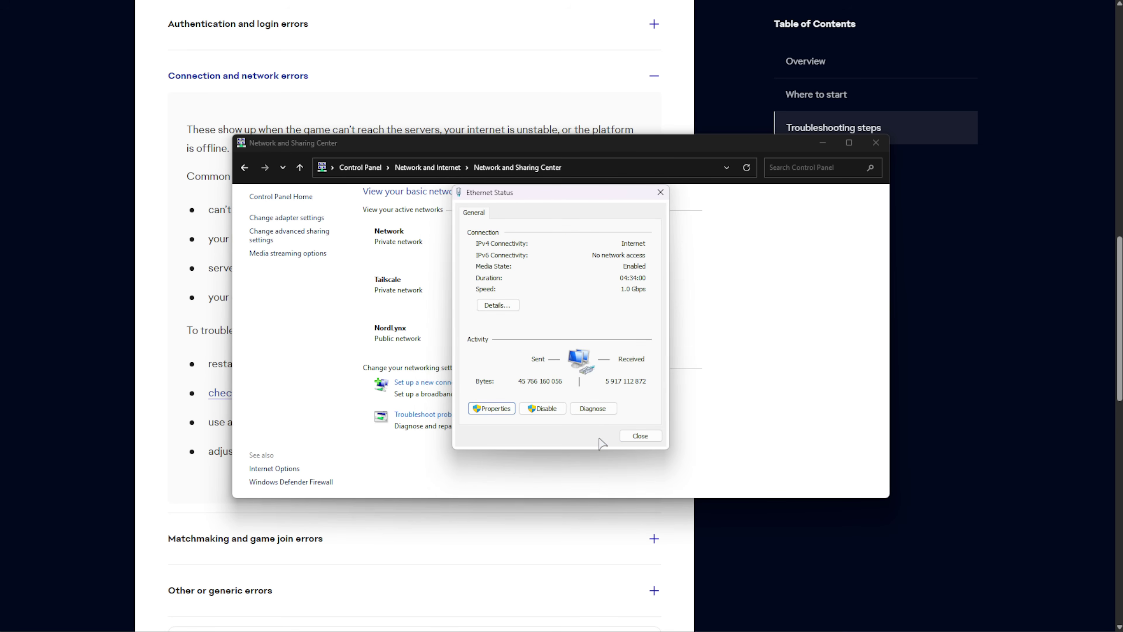
pyautogui.click(639, 435)
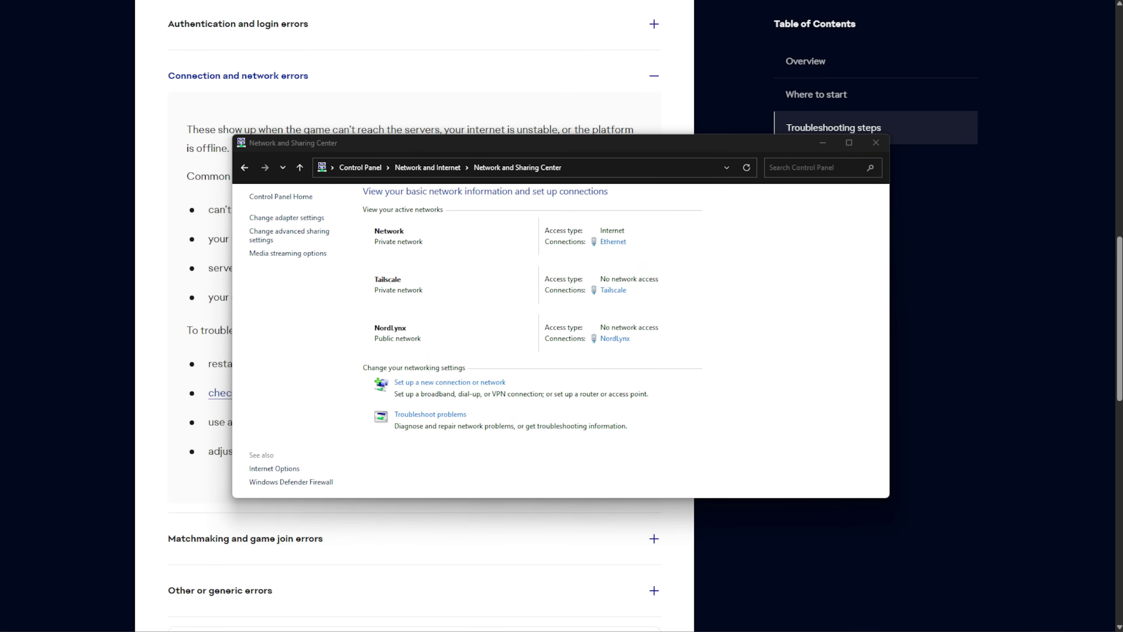
pyautogui.click(884, 140)
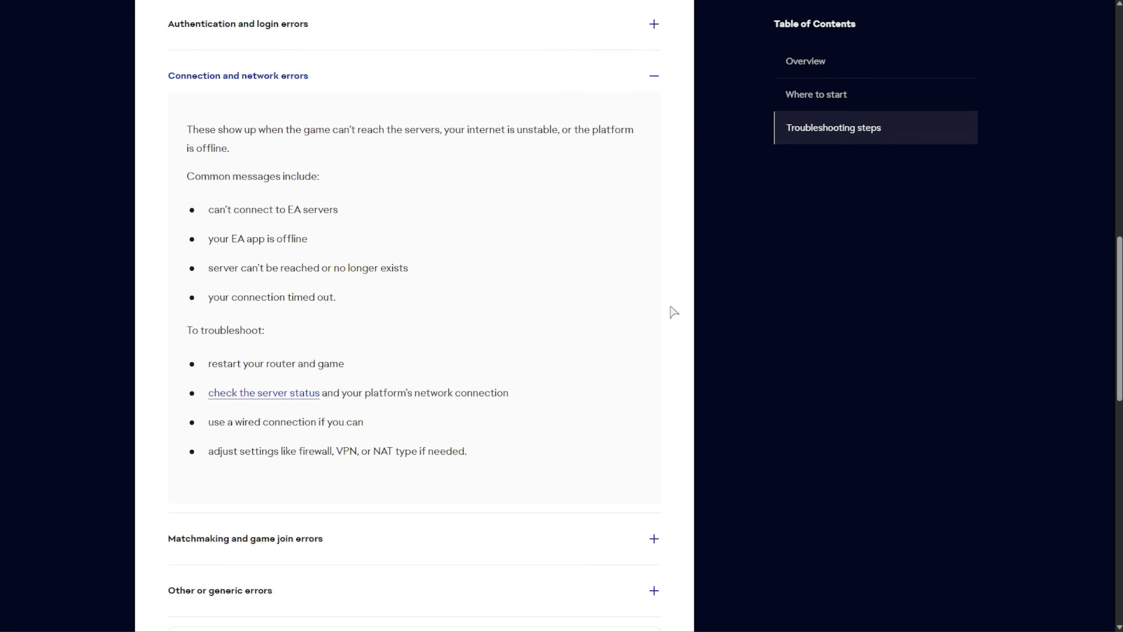